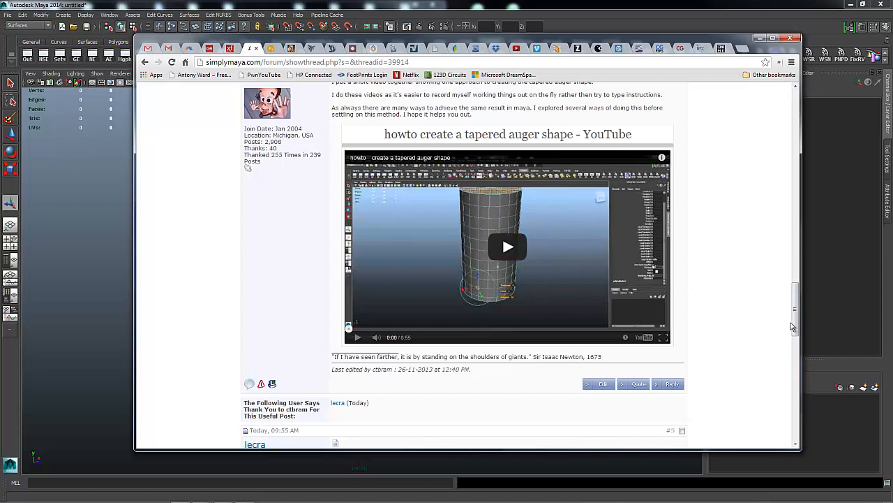
Examine the auger reference image in the forum thread and move the browser window aside to return to Maya
left_click_drag(795, 307, 793, 182)
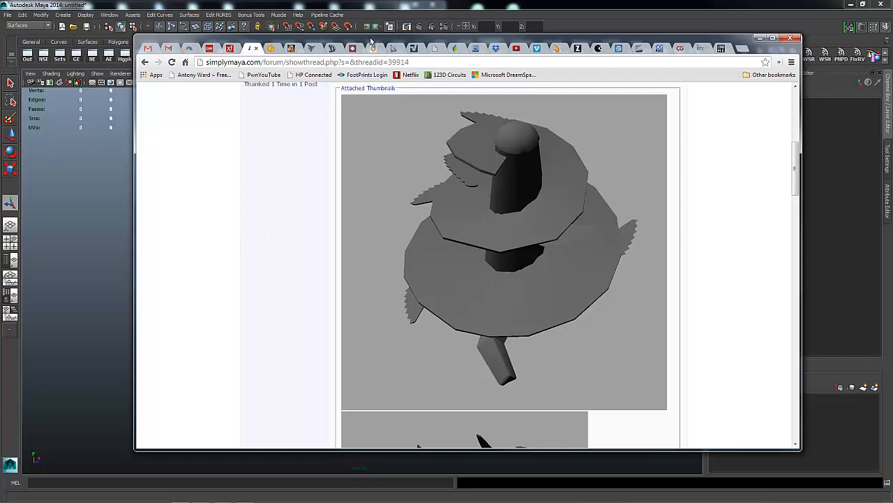
left_click_drag(372, 44, 892, 46)
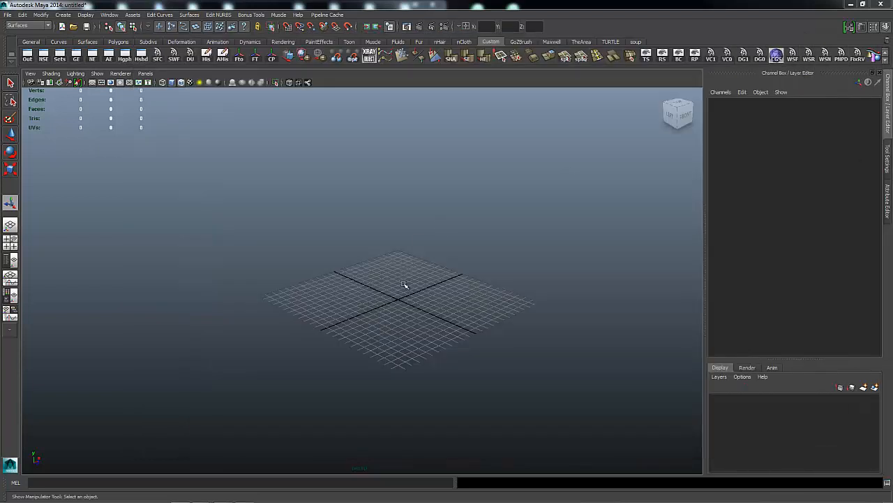
Create a tall polygon cylinder at the centre of the grid, radius about 4.7 and height about 19.6
left_click_drag(440, 263, 402, 289, "alt")
right_click_drag(403, 289, 550, 289, "alt")
left_click_drag(550, 289, 528, 272, "alt")
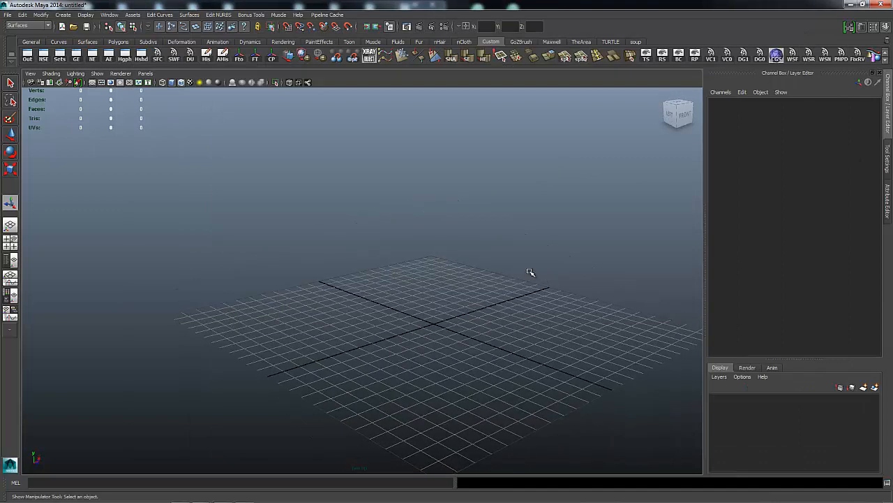
middle_click_drag(528, 271, 422, 238, "alt")
left_click_drag(423, 238, 444, 268, "alt")
key("space")
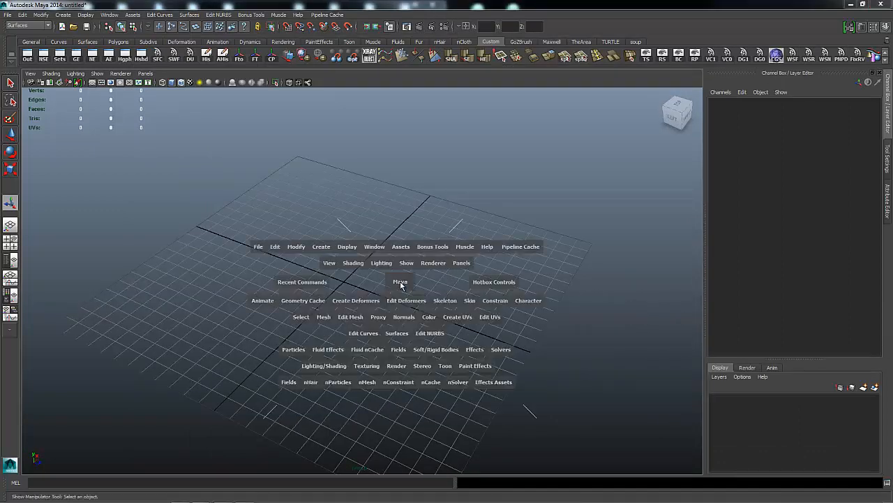
left_click(321, 247)
mouse_move(353, 270)
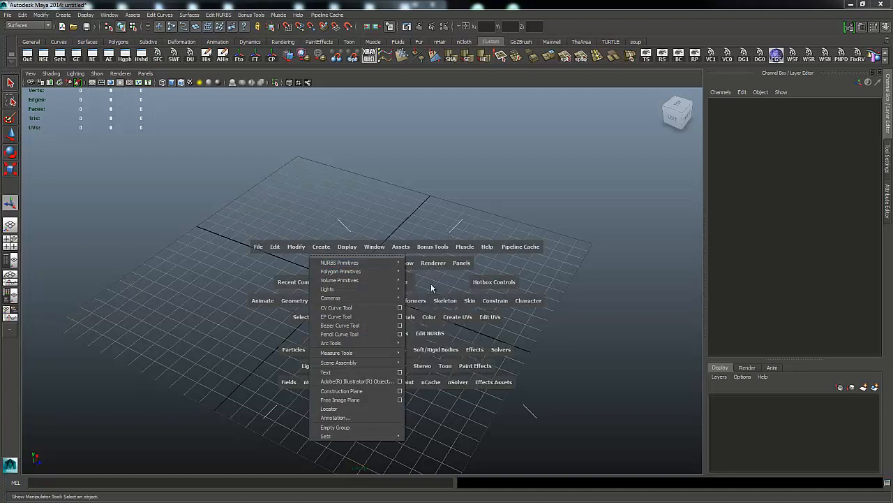
left_click(425, 294)
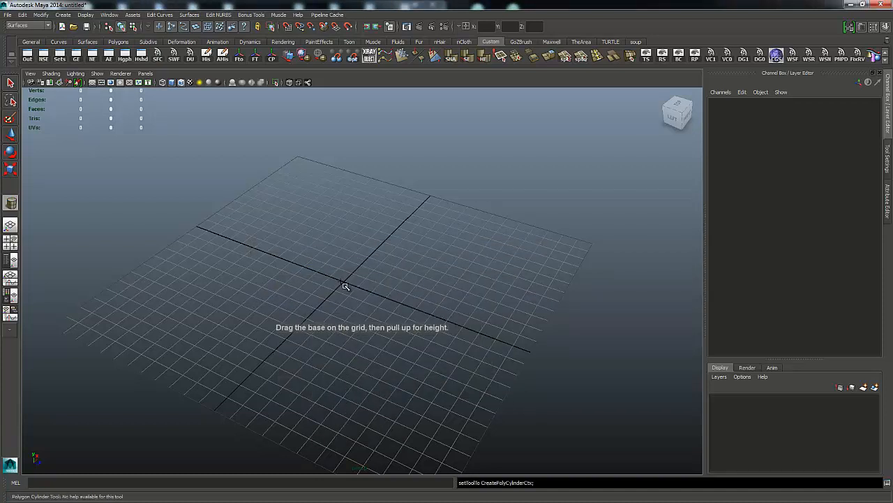
left_click_drag(345, 283, 409, 312)
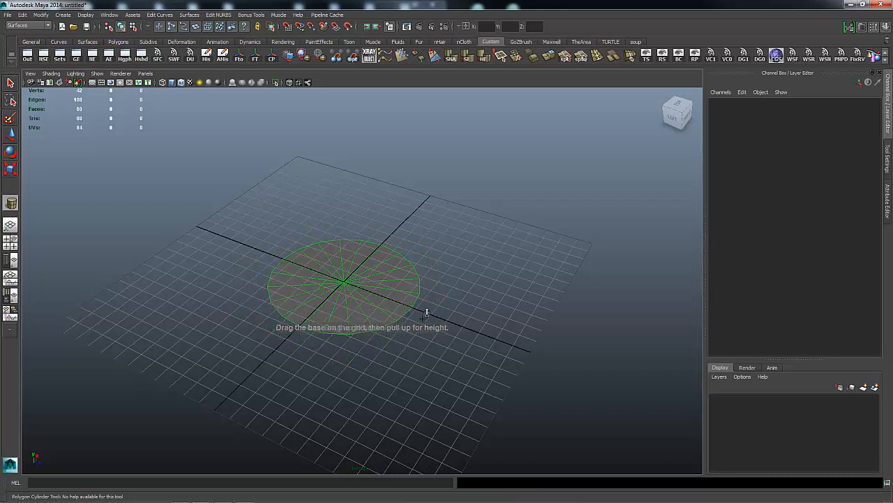
right_click_drag(426, 311, 432, 298, "alt")
left_click_drag(431, 298, 368, 70, "alt")
middle_click_drag(439, 228, 447, 297, "alt")
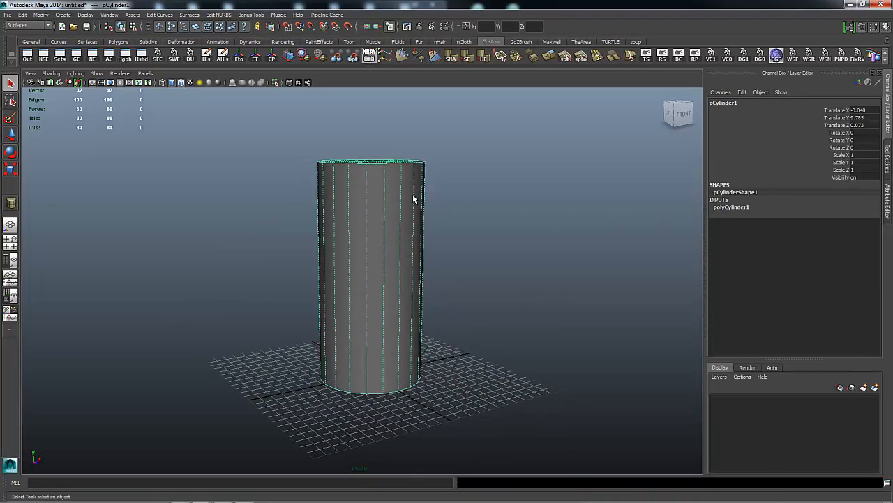
Set the cylinder's height subdivisions to 19
left_click_drag(455, 188, 474, 192, "alt")
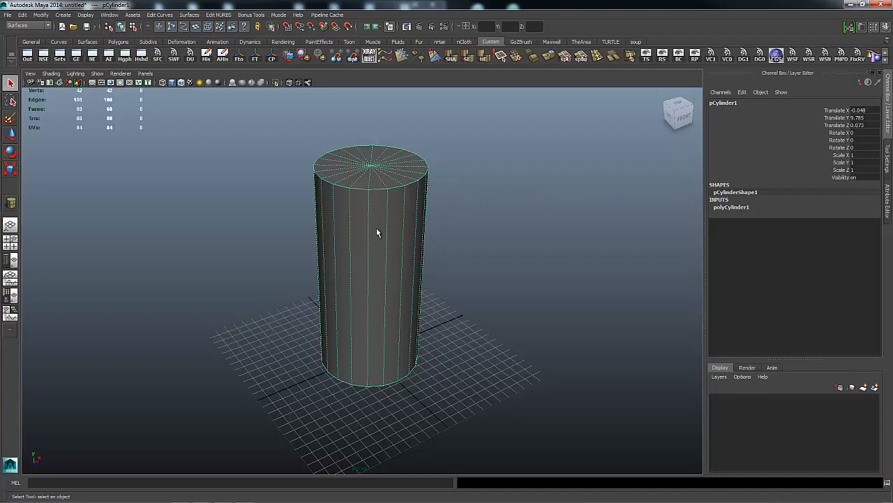
left_click(731, 207)
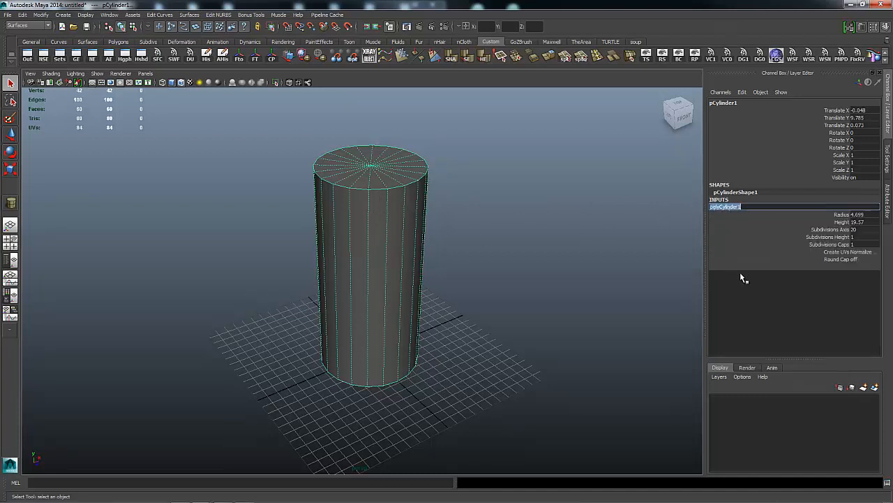
left_click(825, 238)
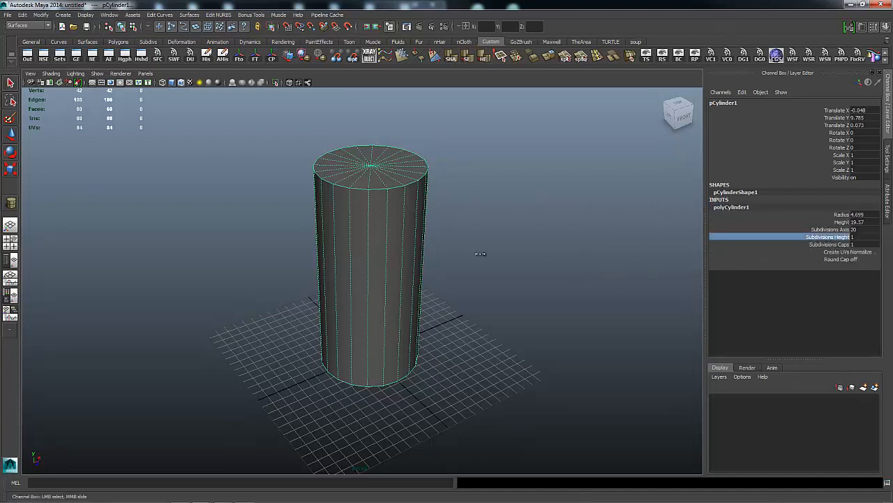
middle_click_drag(480, 254, 525, 269)
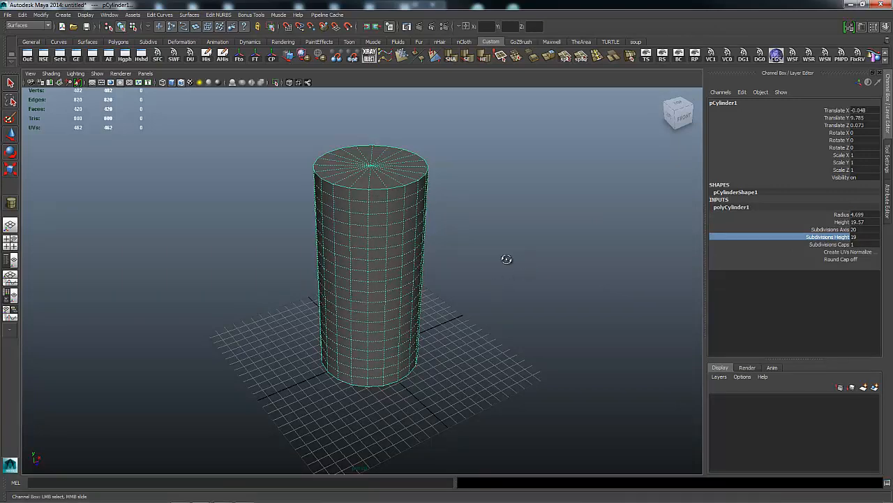
Add a nonlinear Flare deformer to the cylinder
mouse_move(505, 257)
left_mouse_down("alt")
mouse_move(423, 237)
mouse_move(494, 245)
left_mouse_up("alt")
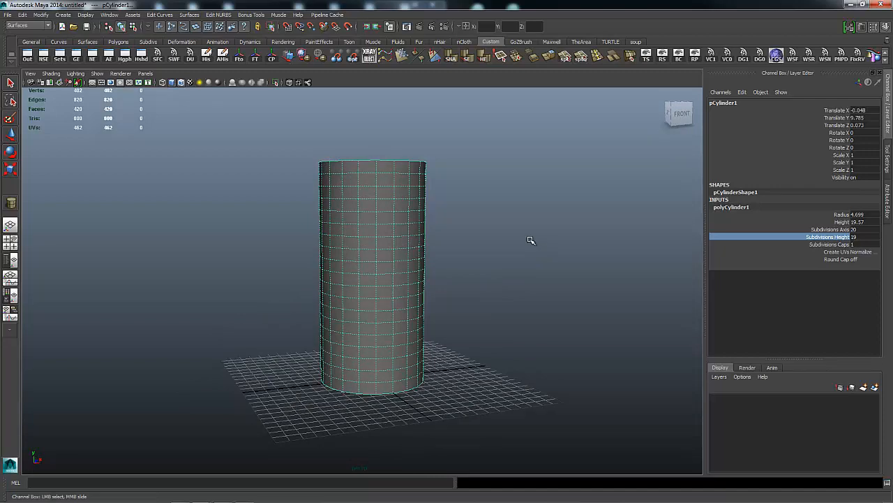
left_click_drag(531, 242, 498, 211, "alt")
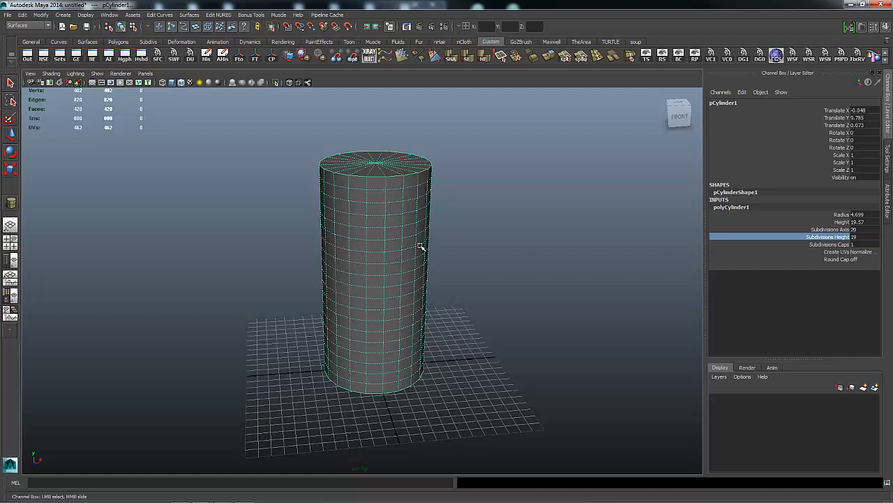
key("space")
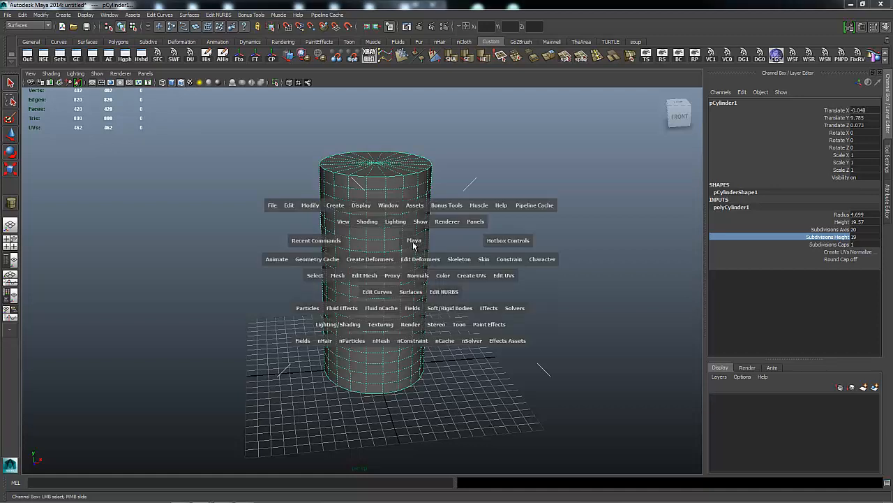
left_click(375, 262)
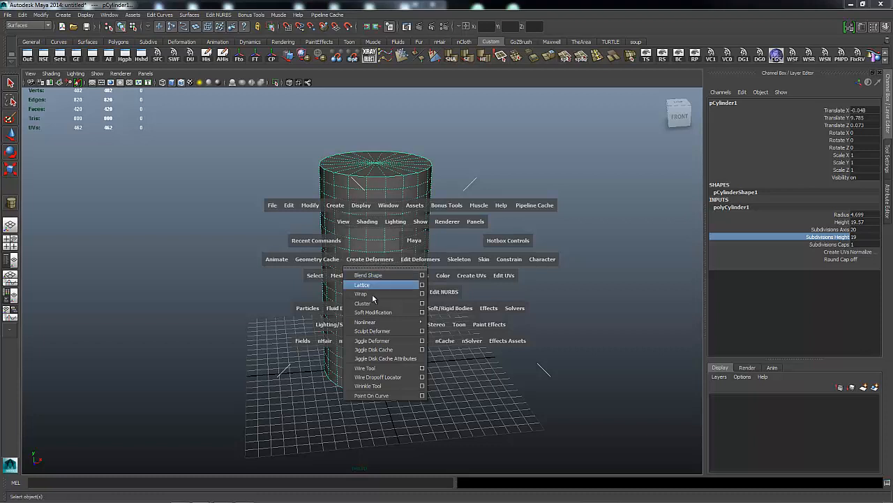
mouse_move(417, 324)
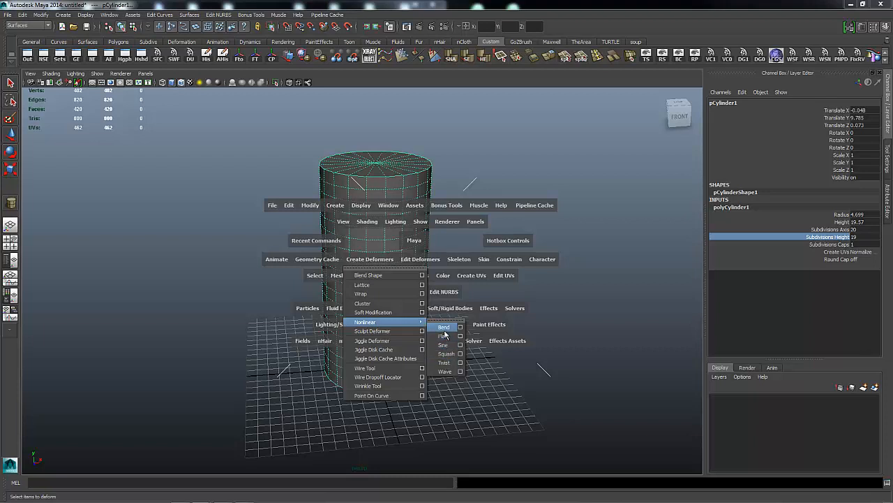
left_click(444, 337)
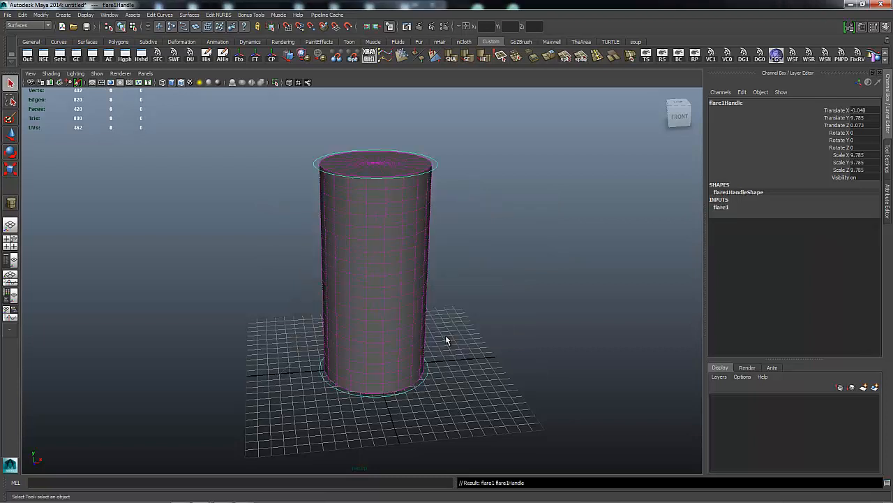
Taper the cylinder toward its upper end by setting the flare's End Flare X and End Flare Z to 0.3
left_click(721, 207)
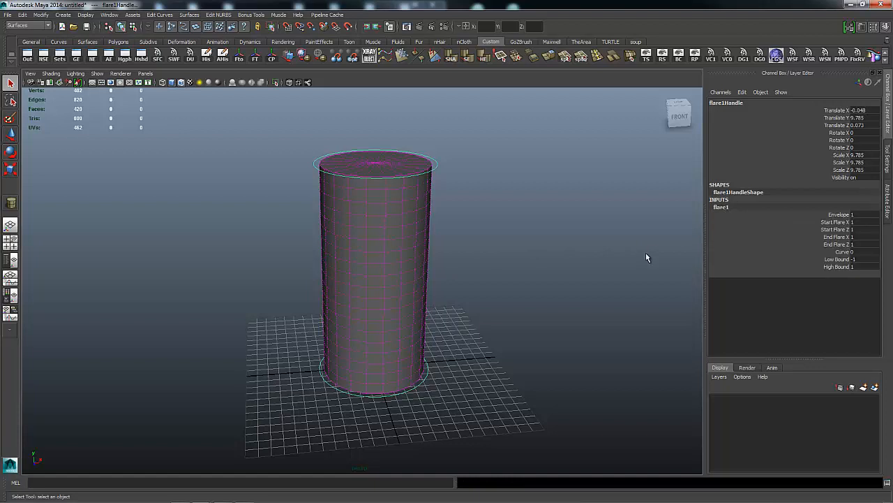
left_click(841, 239)
left_click(839, 245, "shift")
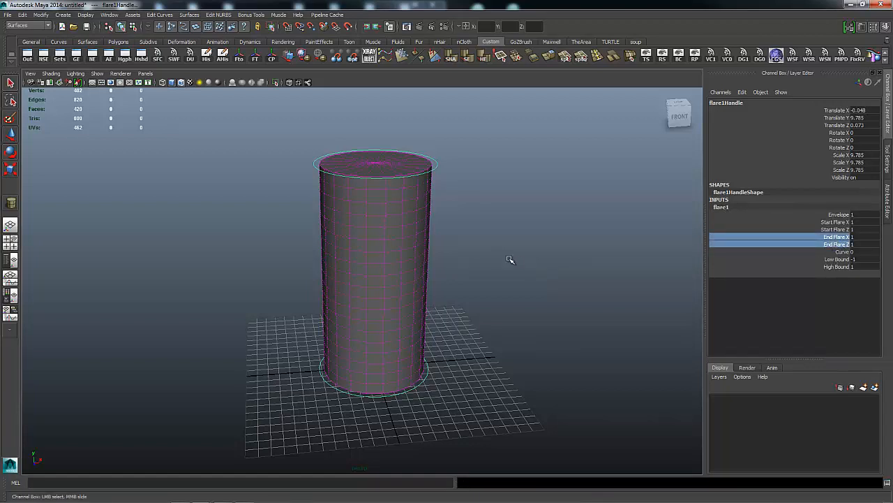
mouse_move(491, 257)
middle_mouse_down()
mouse_move(498, 259)
mouse_move(481, 263)
middle_mouse_up()
Select the tapered cylinder and add a nonlinear Twist deformer to it
left_click_drag(517, 309, 454, 287, "alt")
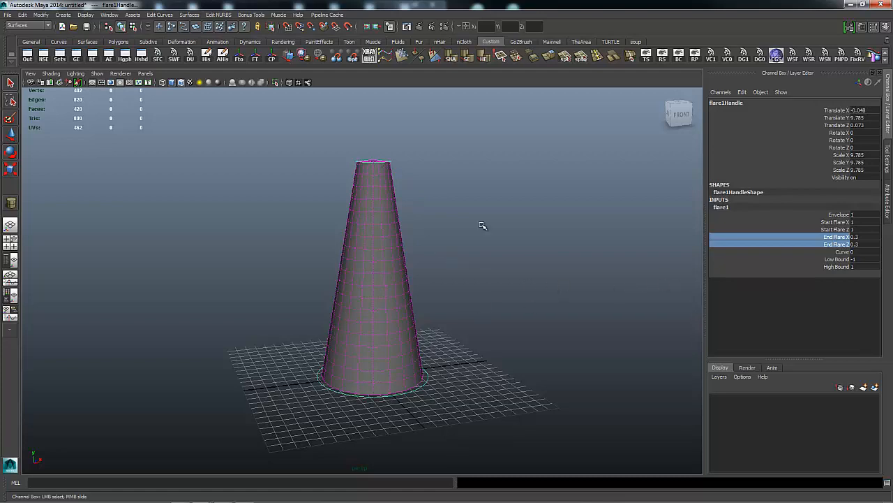
left_click_drag(484, 227, 411, 248, "alt")
right_click_drag(393, 249, 419, 239)
left_click(379, 254)
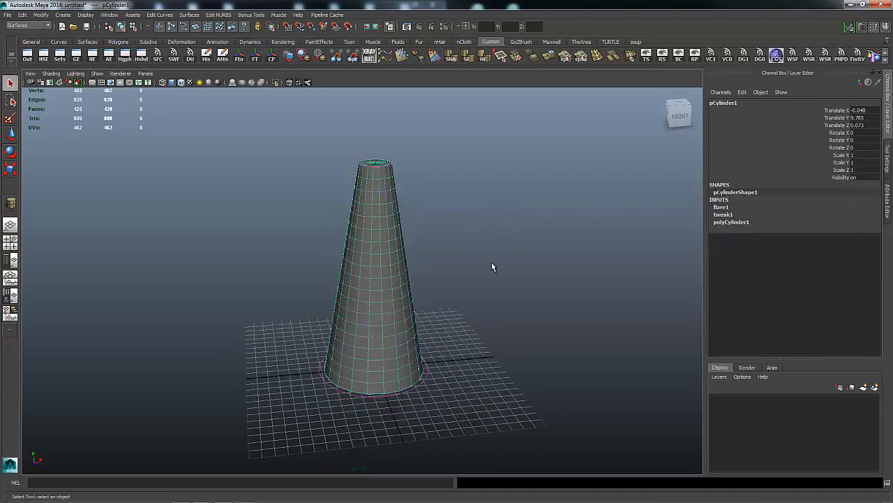
key("space")
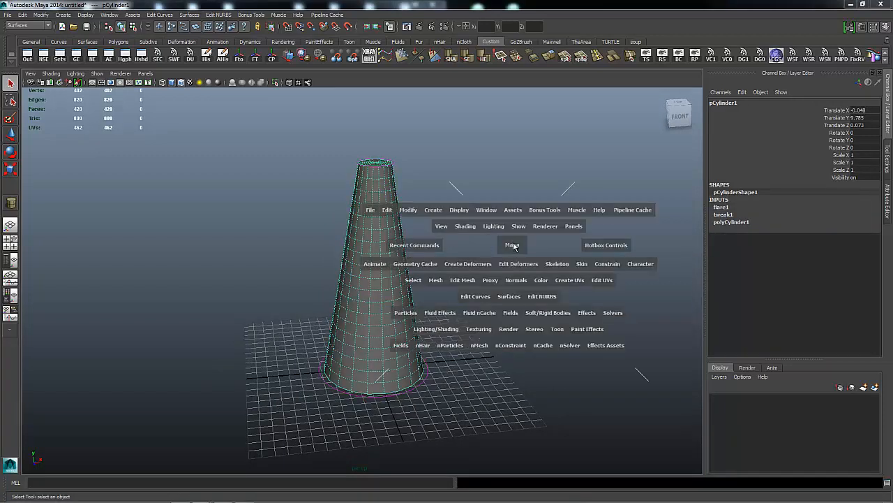
left_click(466, 268)
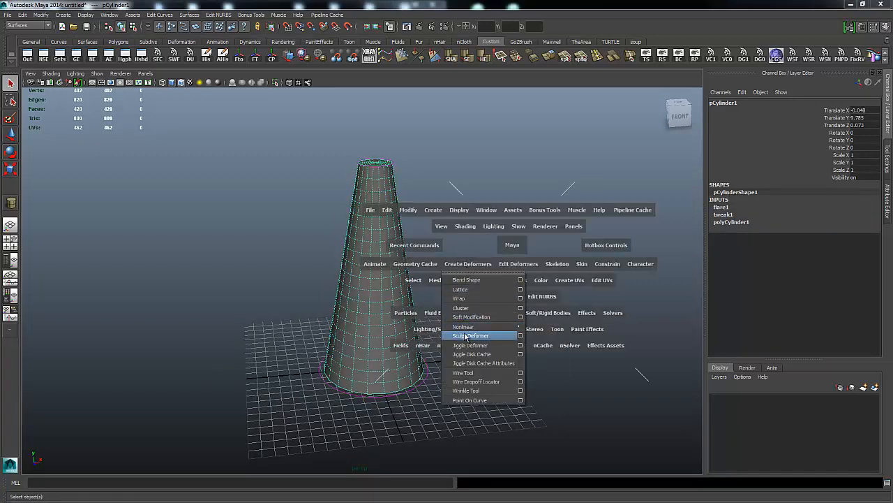
mouse_move(477, 328)
left_click(543, 367)
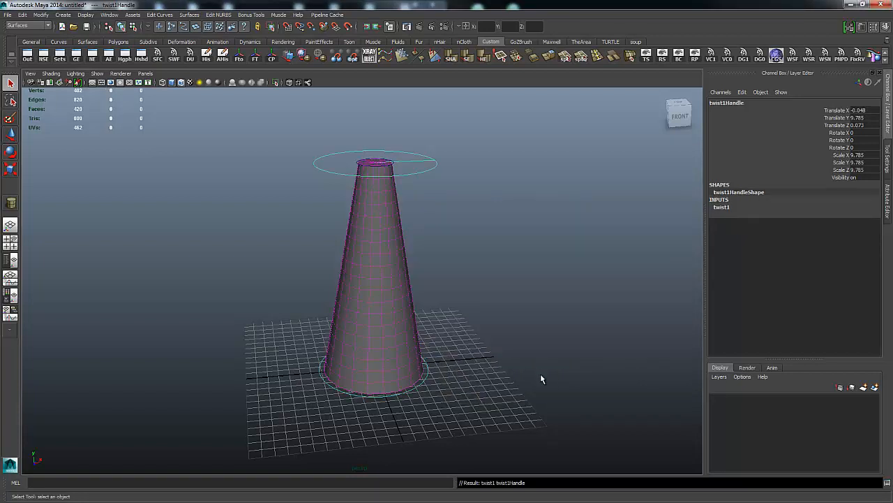
Set the twist deformer's End Angle to about -764.3
left_click(722, 207)
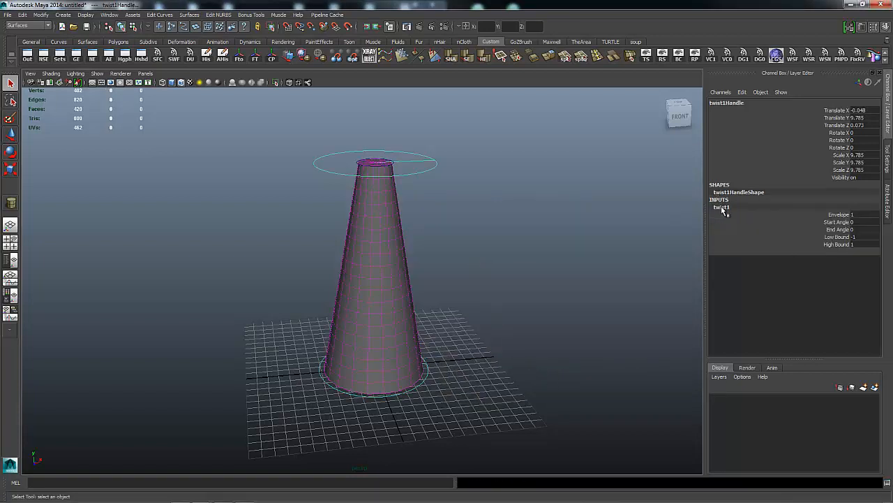
left_click(837, 230)
middle_click_drag(495, 267, 290, 280)
left_click_drag(411, 301, 386, 285, "alt")
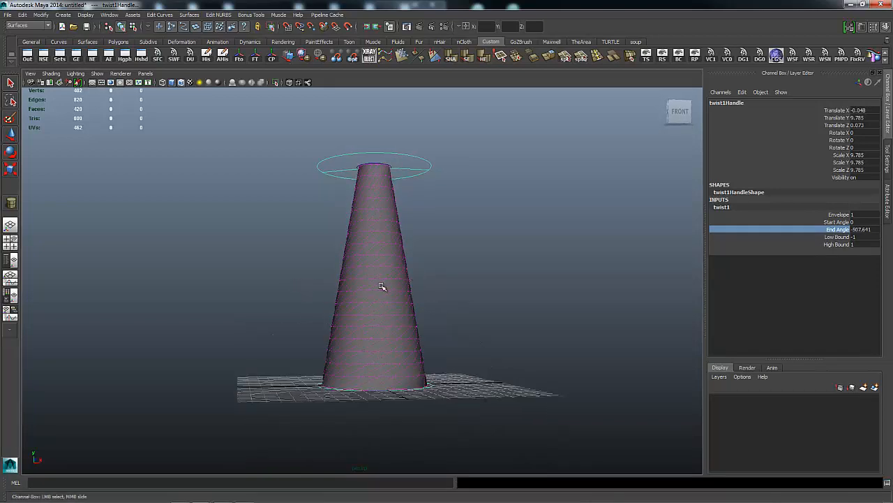
right_click_drag(386, 285, 607, 296, "alt")
middle_click_drag(584, 285, 504, 284)
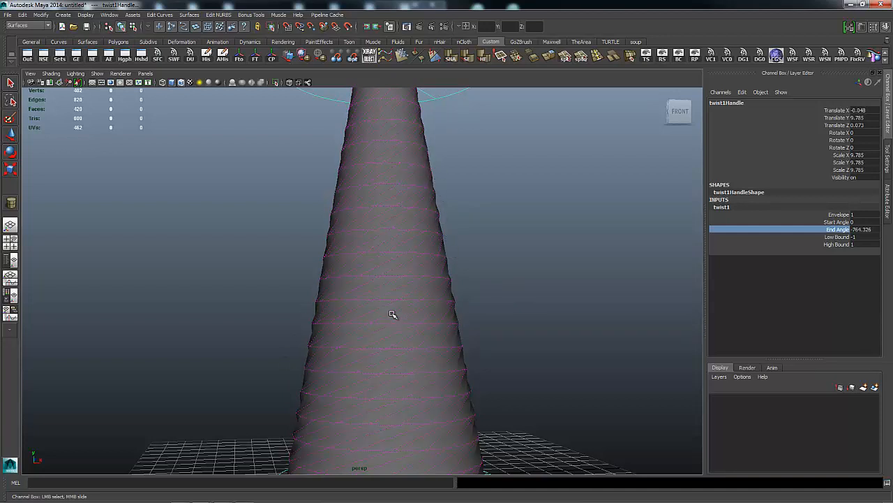
Select the twisted cone mesh and set its polyCylinder height subdivisions to 36
left_click_drag(494, 383, 439, 379, "alt")
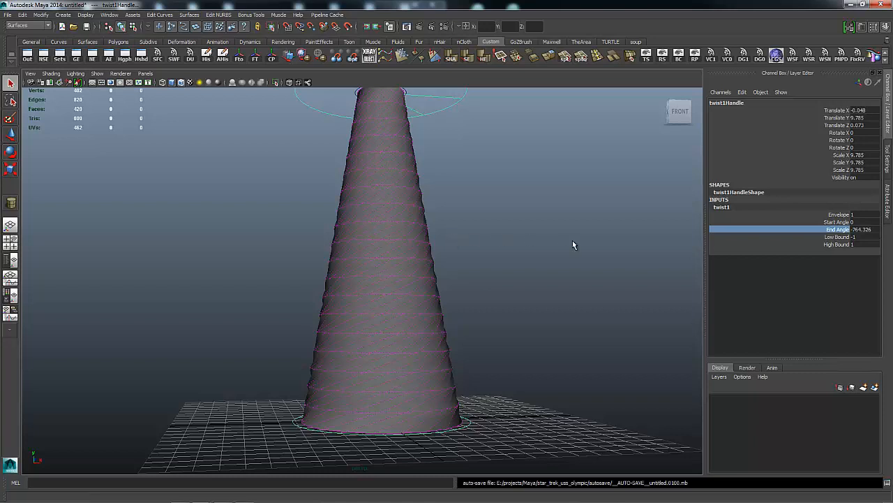
right_click_drag(386, 222, 417, 210)
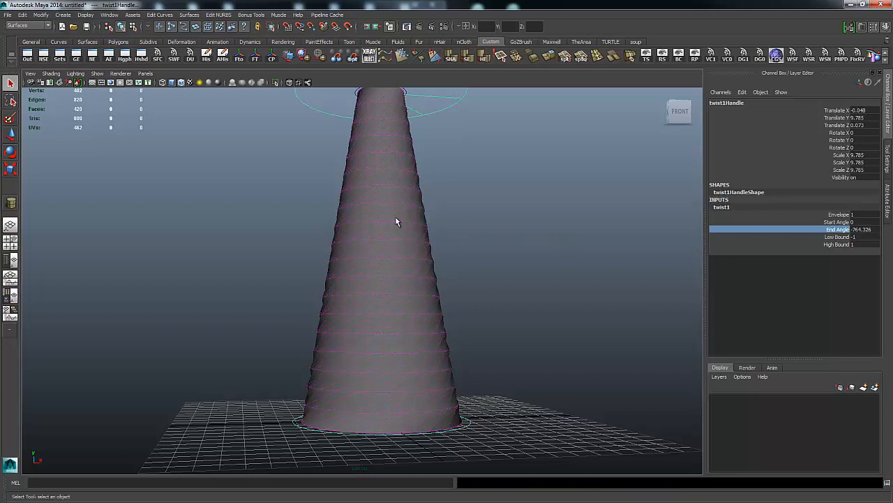
left_click(395, 219)
left_click(733, 229)
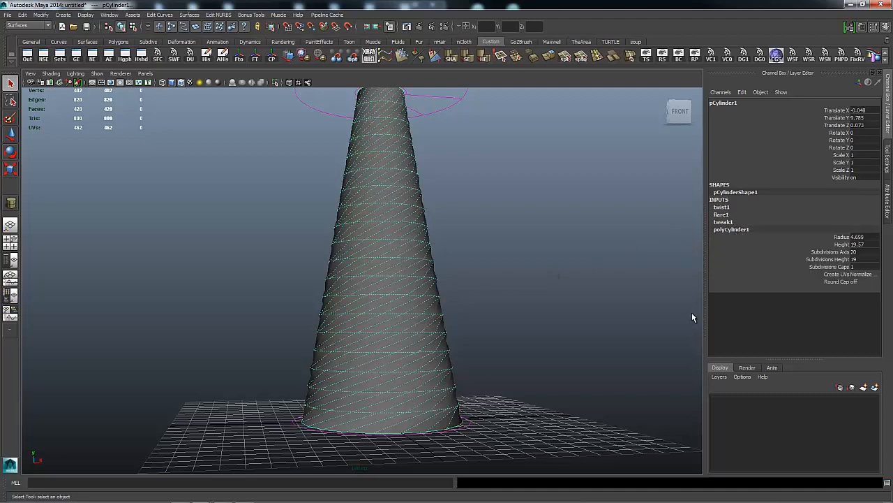
left_click(826, 259)
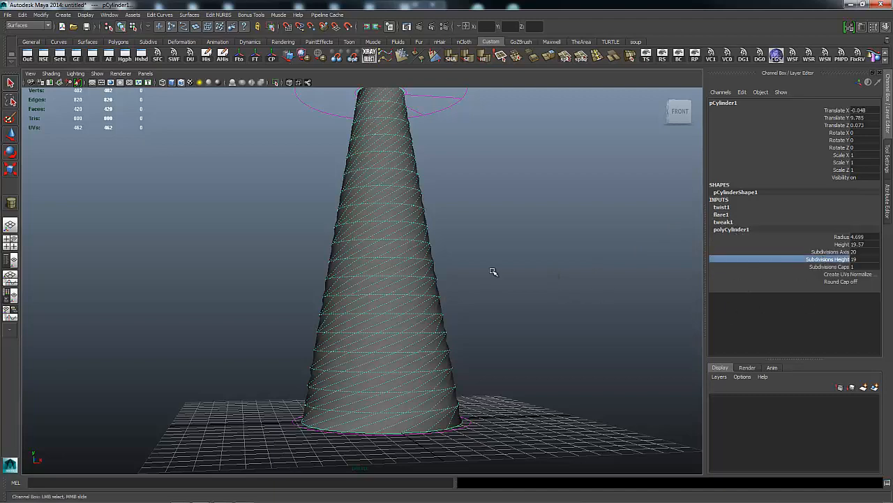
middle_click_drag(495, 271, 570, 293)
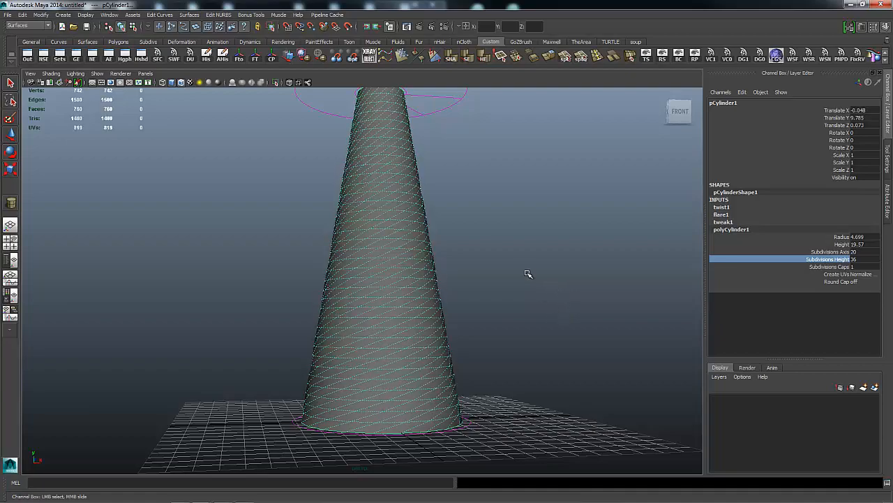
Select the edge loop spiralling up the twisted cone's side, leaving out the radial edges on its end caps
mouse_move(527, 273)
left_mouse_down("alt")
mouse_move(446, 286)
mouse_move(529, 273)
left_mouse_up("alt")
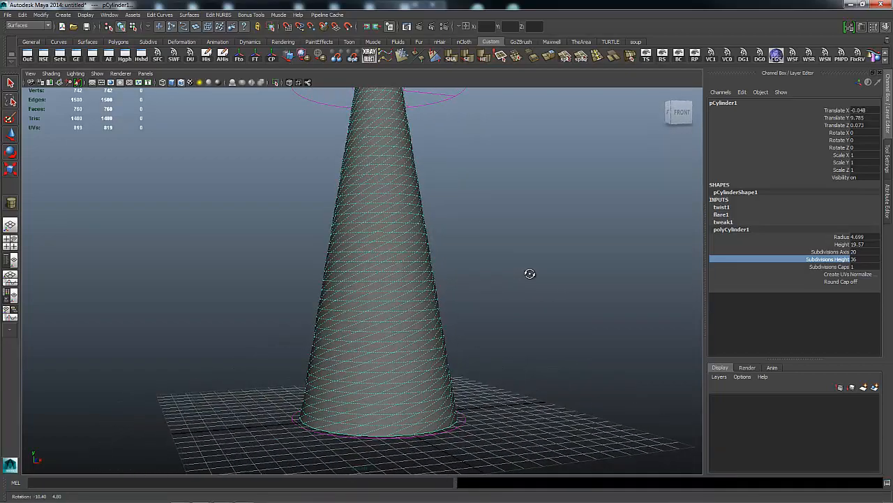
right_click_drag(419, 291, 507, 361, "alt")
middle_click_drag(521, 348, 557, 276, "alt")
right_click_drag(395, 349, 456, 325, "alt")
right_click_drag(455, 289, 455, 267)
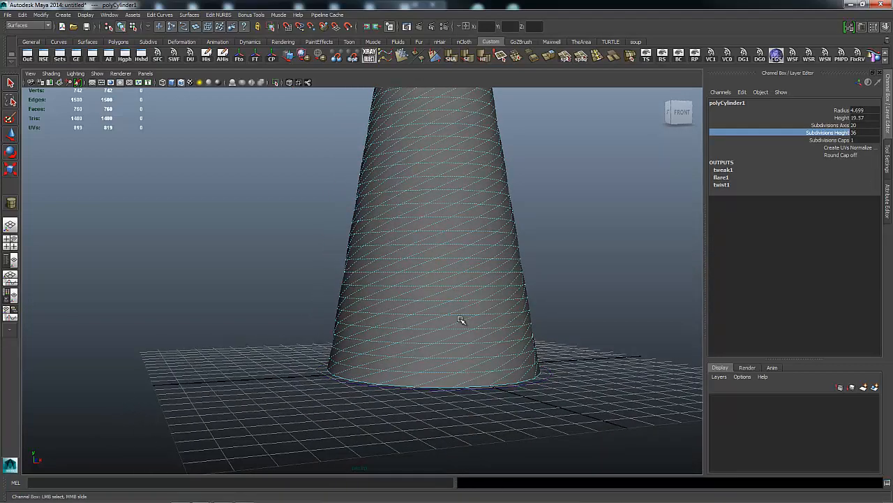
left_click(461, 323)
double_click(461, 324)
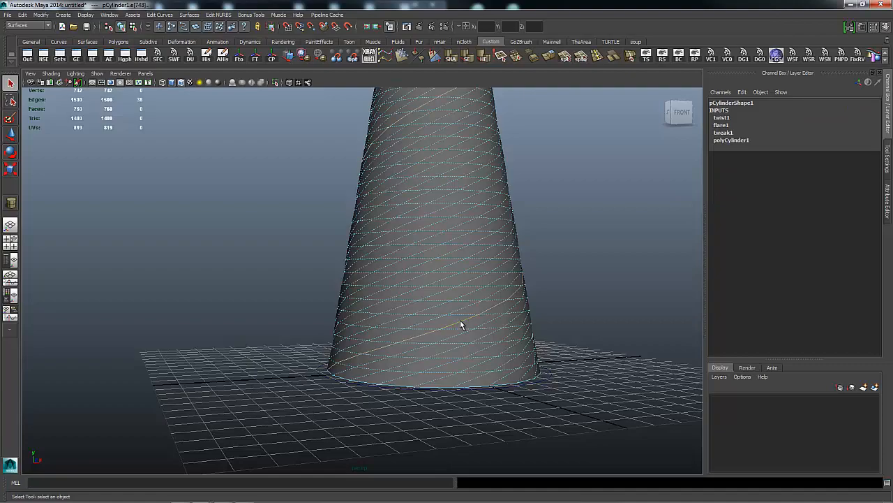
left_click_drag(487, 386, 496, 342, "alt")
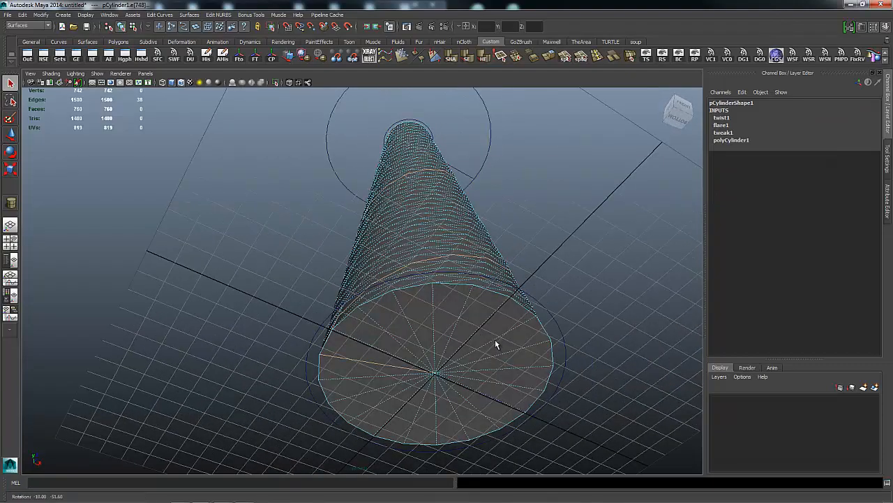
left_click(394, 367, "ctrl")
left_click_drag(522, 222, 446, 190, "alt")
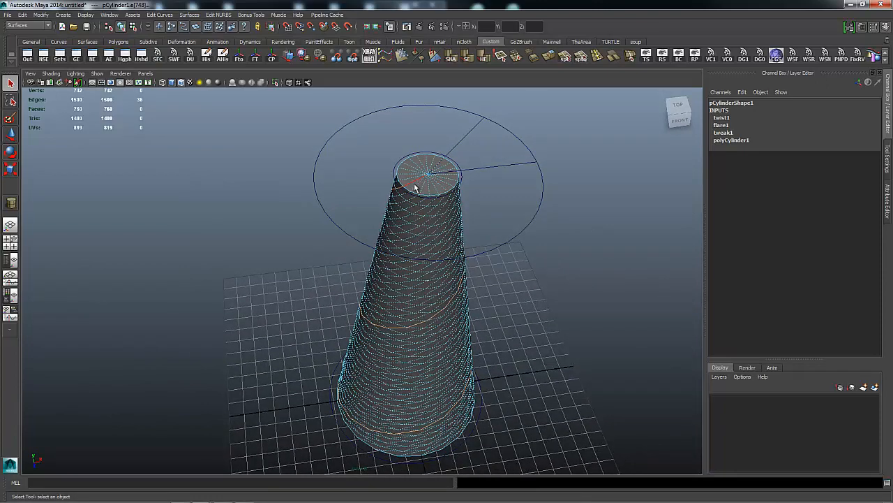
left_click_drag(499, 266, 528, 231, "alt")
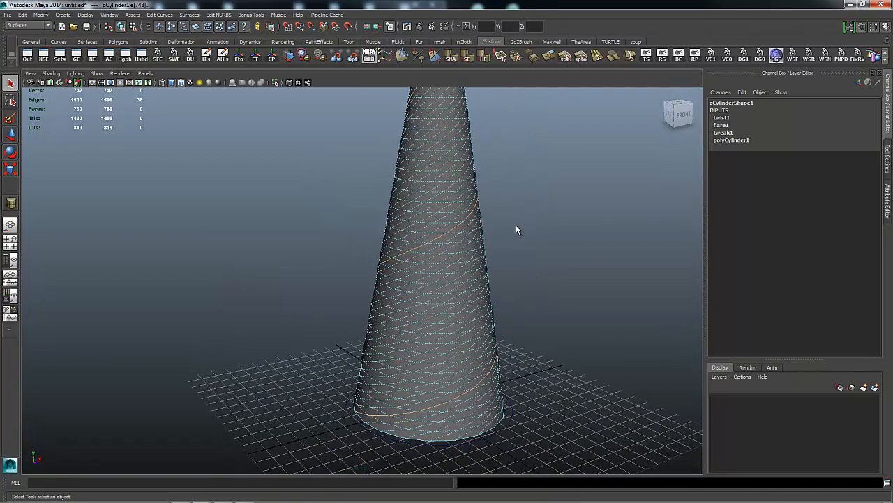
Extrude the selected spiral edges outward in world space, scaling the extrusion to 2.74 in X and Z
right_click_drag(516, 224, 517, 252, "shift")
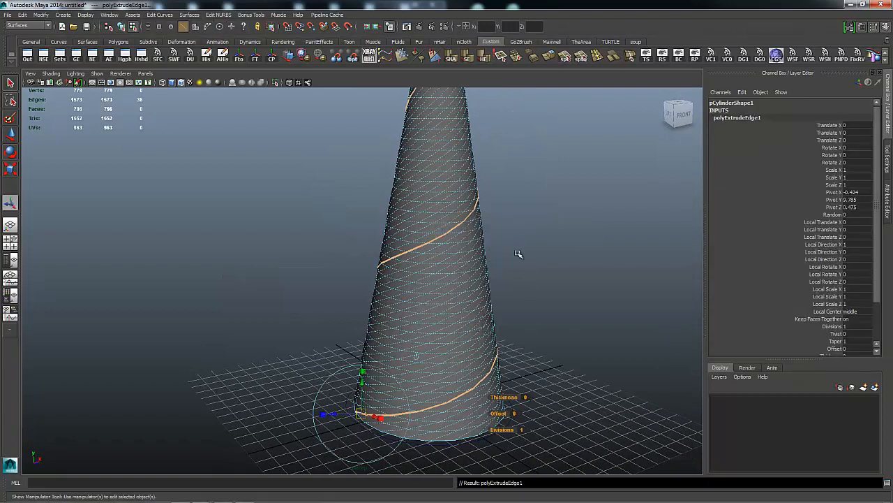
left_click(417, 358)
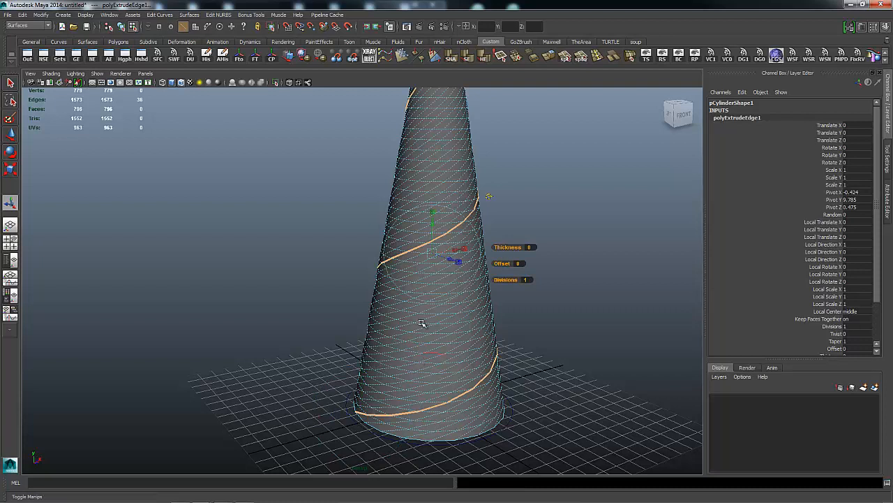
left_click(435, 211)
left_click_drag(434, 212, 437, 136)
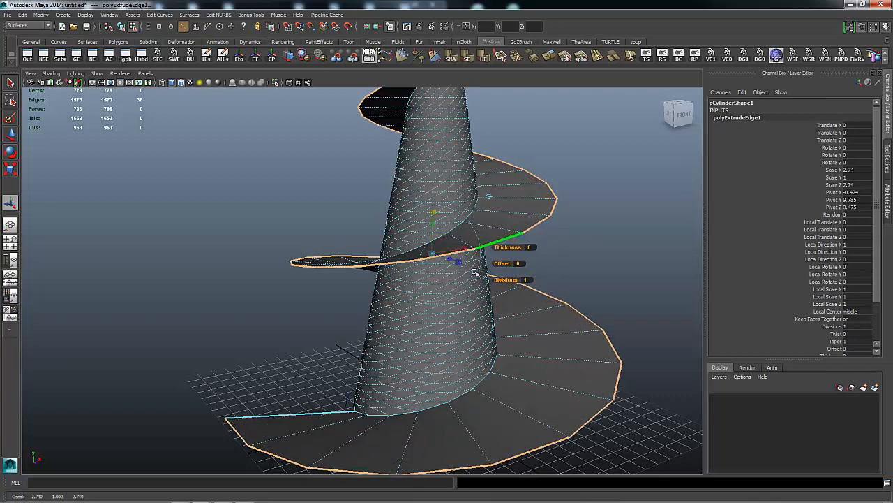
left_click_drag(452, 260, 566, 269, "alt")
right_click_drag(567, 269, 434, 263, "alt")
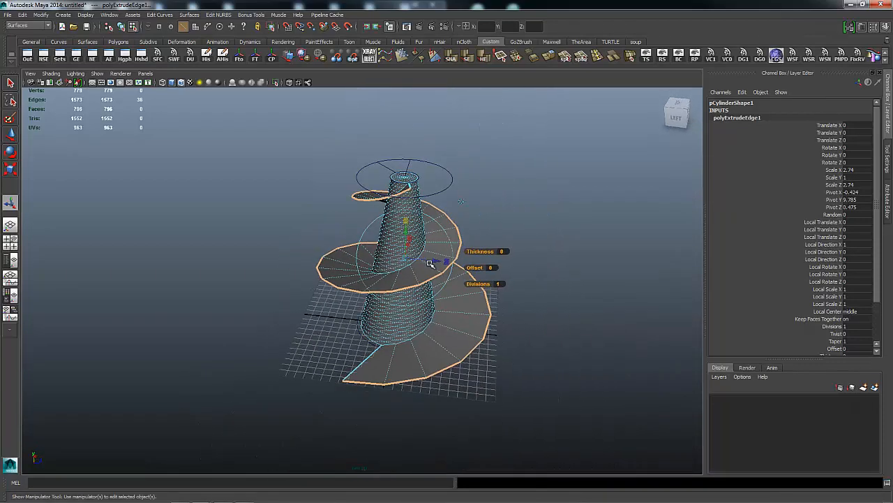
left_click_drag(434, 263, 444, 235, "alt")
right_click_drag(444, 235, 518, 271, "alt")
left_click_drag(518, 271, 510, 266, "alt")
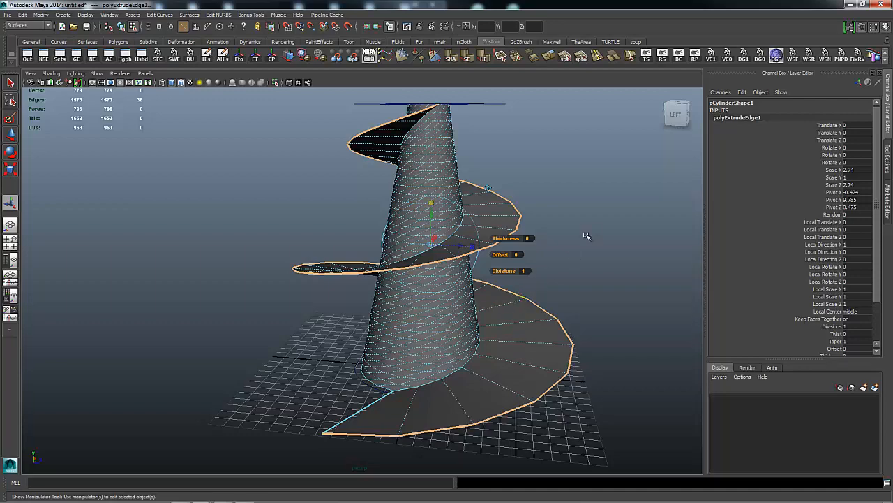
left_click_drag(603, 218, 577, 260, "alt")
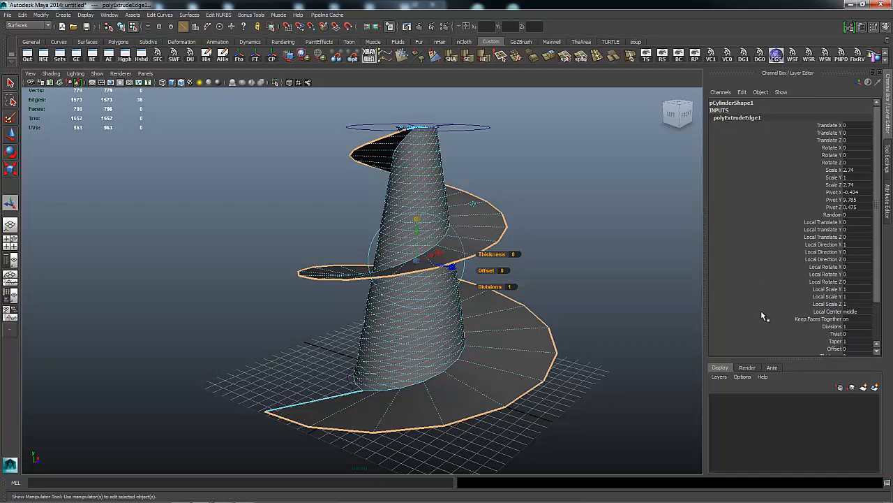
Return the mesh to object mode and set the twist deformer's End Angle to about -1252.5
right_click_drag(422, 210, 463, 197)
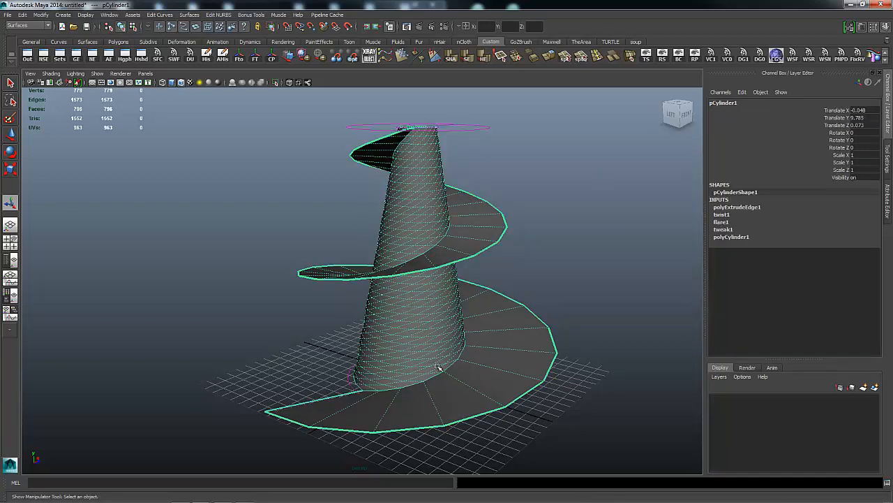
left_click_drag(588, 270, 605, 259, "alt")
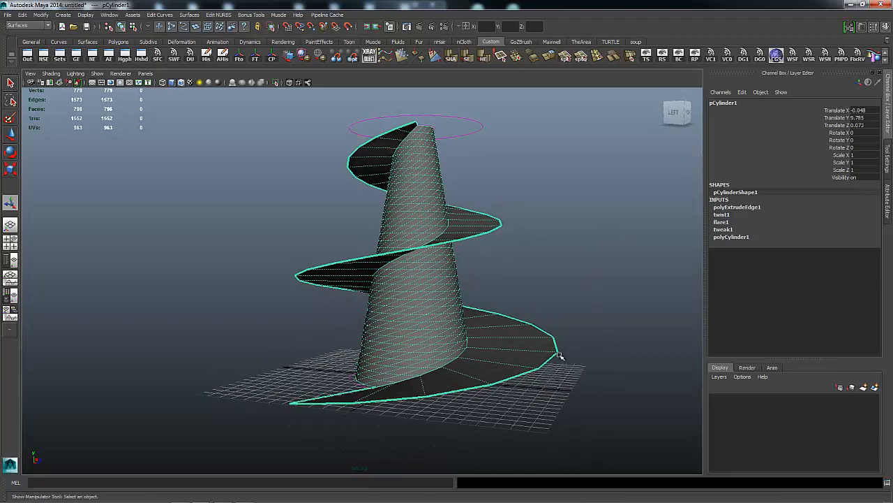
left_click_drag(532, 279, 552, 277, "alt")
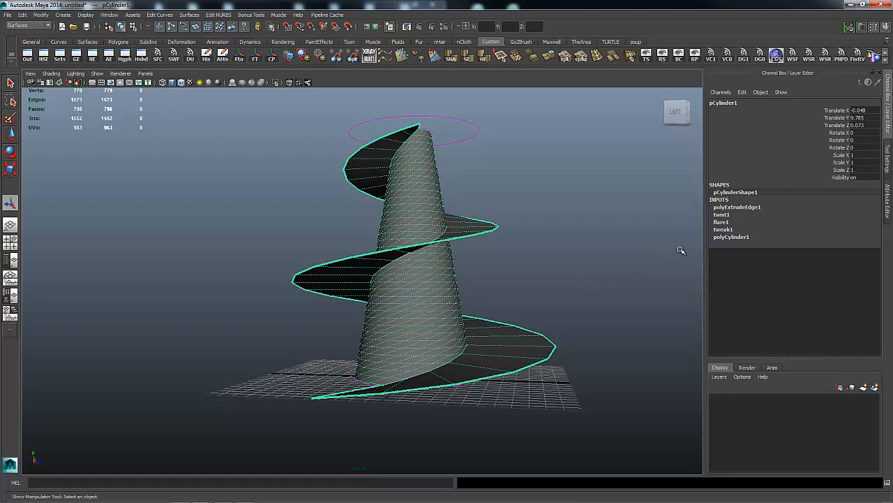
left_click(722, 214)
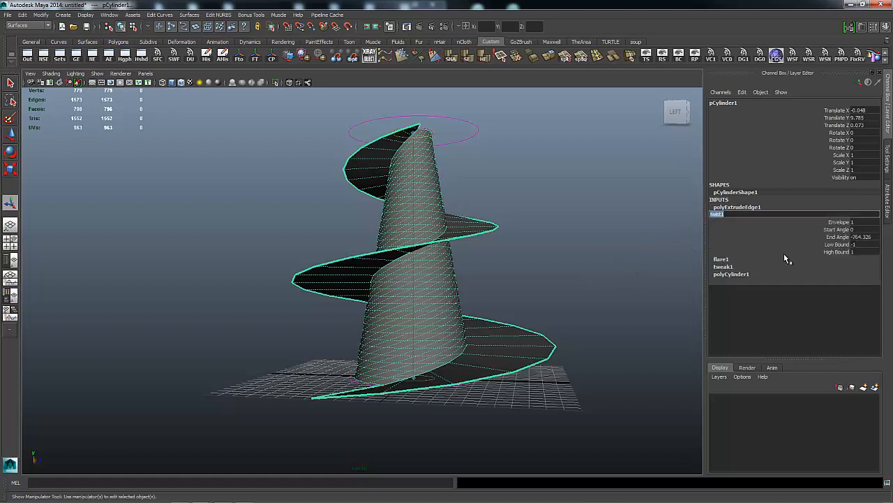
left_click(840, 238)
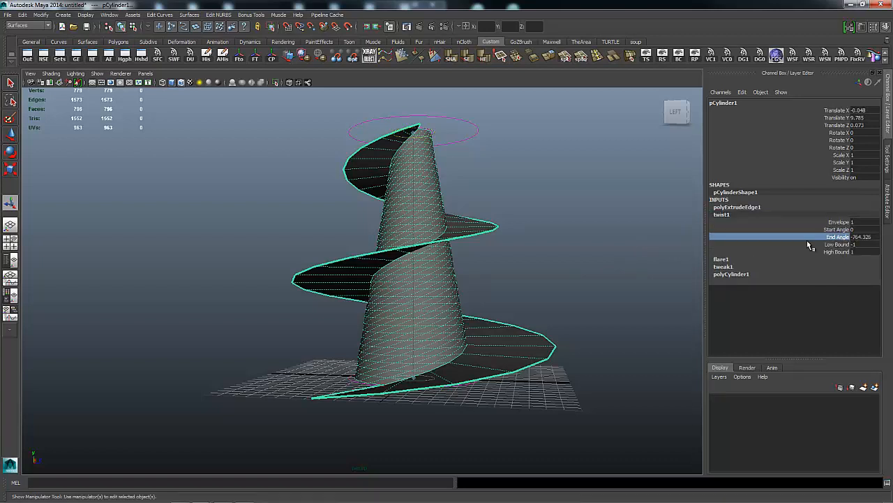
middle_click_drag(463, 253, 130, 263)
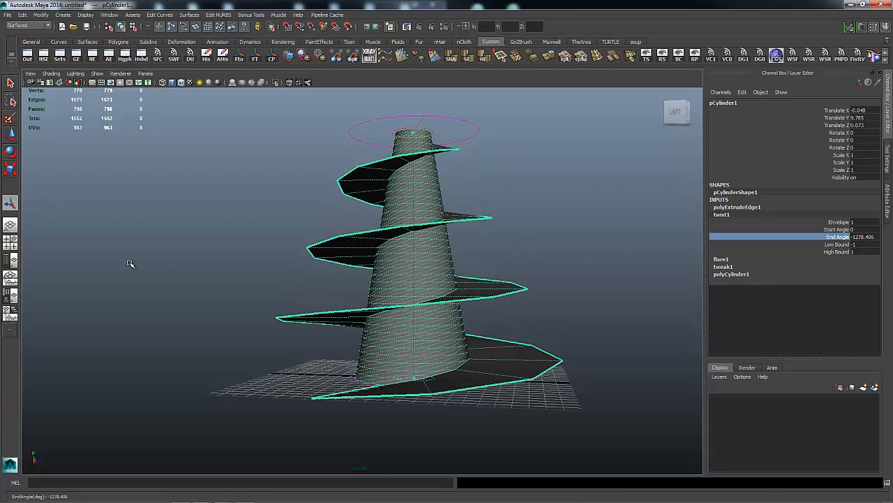
middle_click_drag(405, 268, 435, 272)
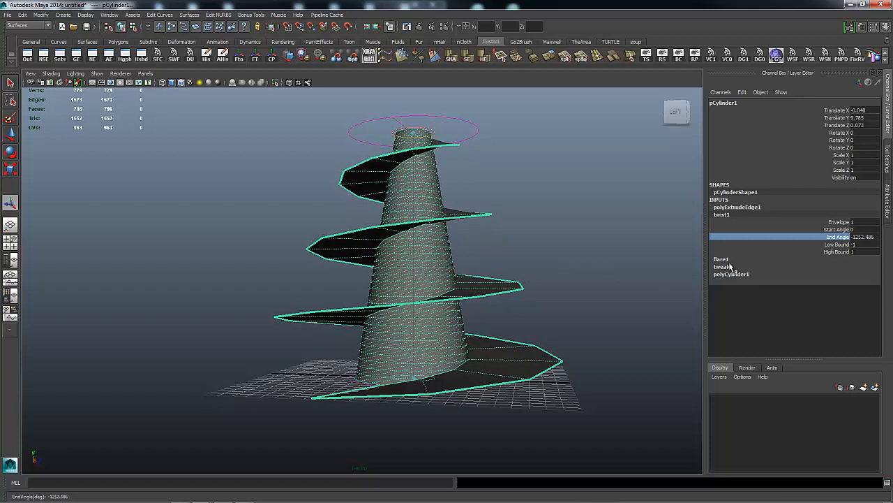
left_click(729, 260)
left_click(834, 251)
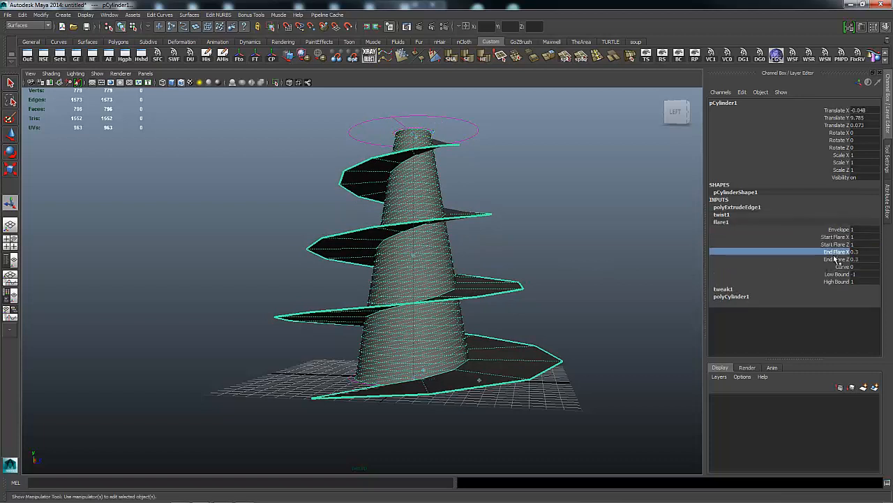
left_click(831, 259)
left_click(830, 252, "ctrl")
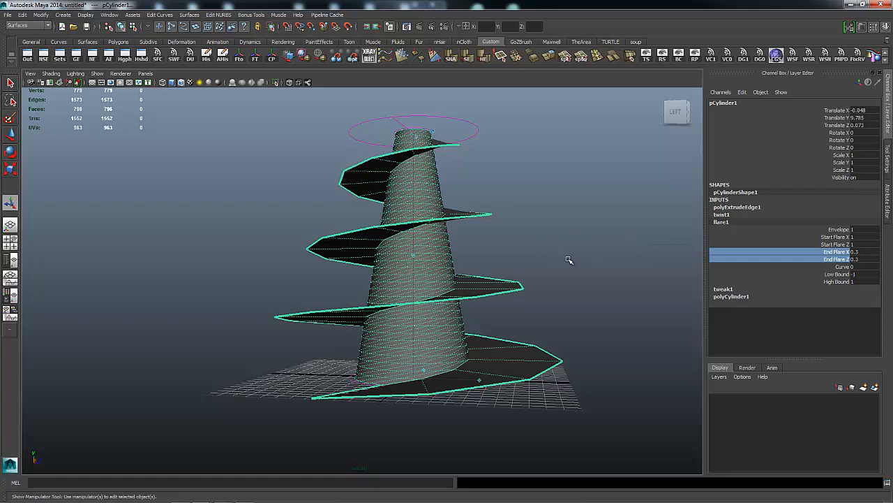
Fine-tune the twist deformer's End Angle to about -1246
left_click(721, 215)
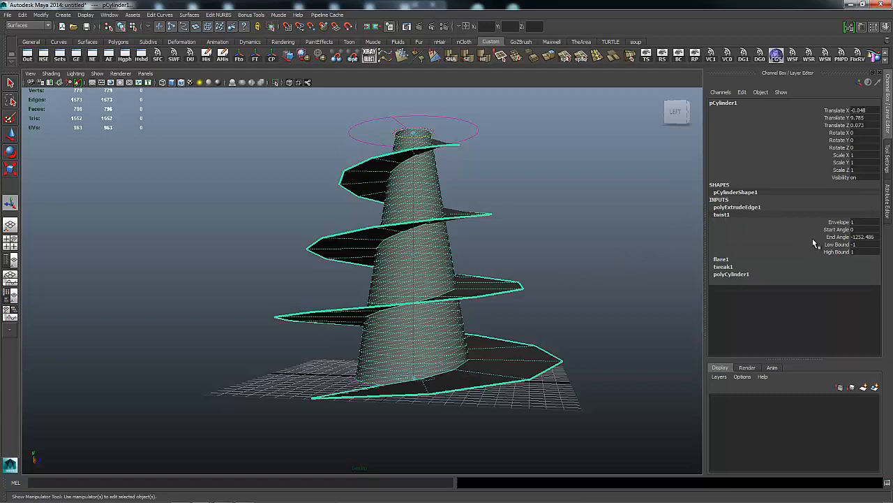
left_click(839, 237)
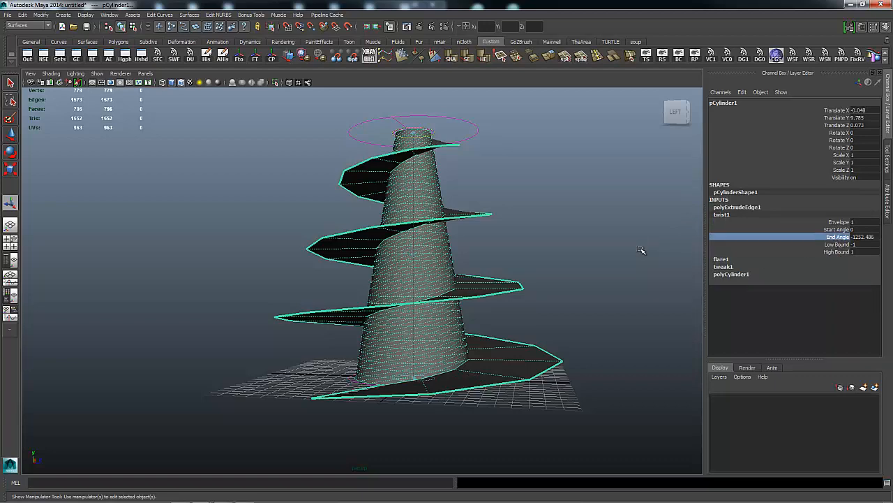
mouse_move(641, 250)
middle_mouse_down()
mouse_move(588, 251)
mouse_move(637, 259)
mouse_move(501, 256)
mouse_move(658, 266)
mouse_move(580, 259)
mouse_move(638, 264)
middle_mouse_up()
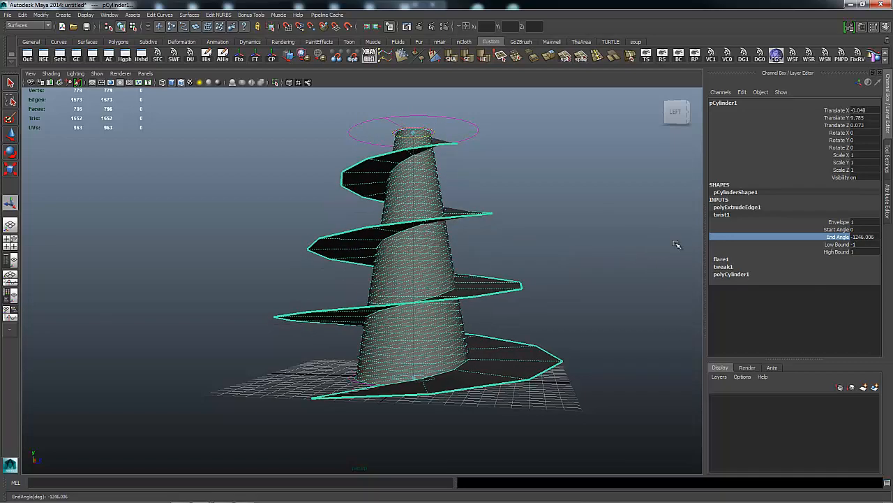
Try 0.5 for the flare's End Flare X and End Flare Z, and settle on 0.2 for both
left_click(721, 260)
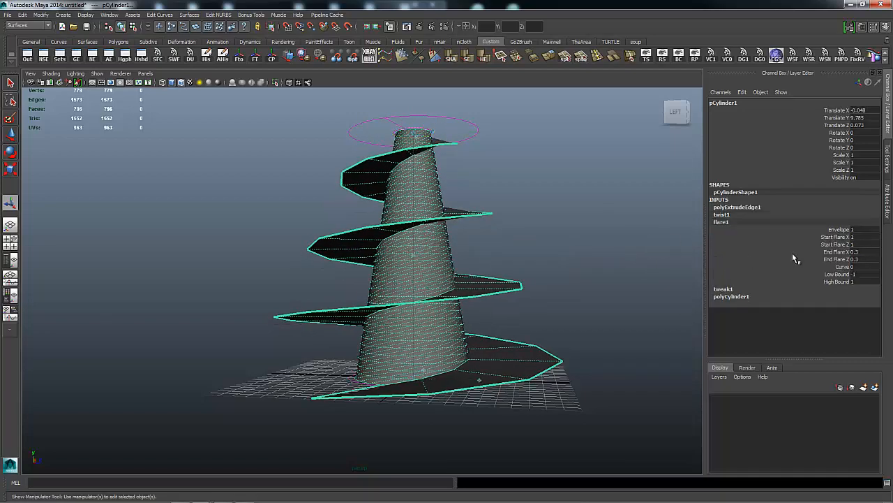
left_click_drag(865, 252, 857, 262)
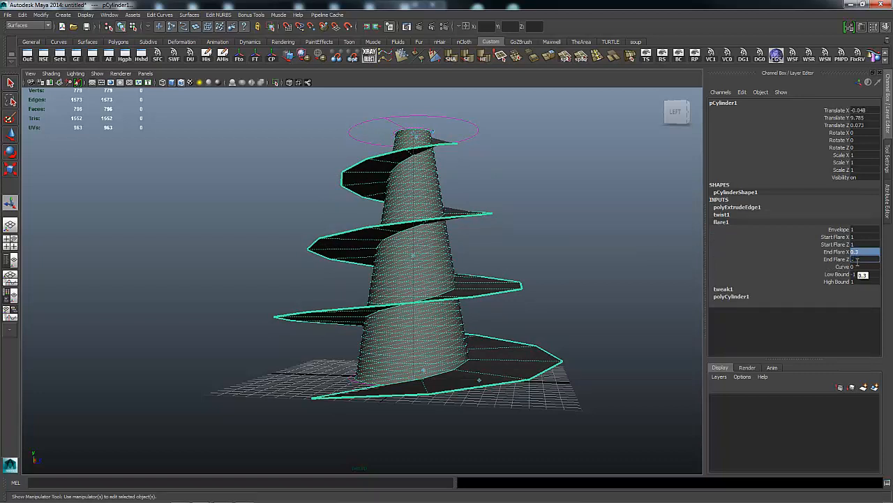
key("Return")
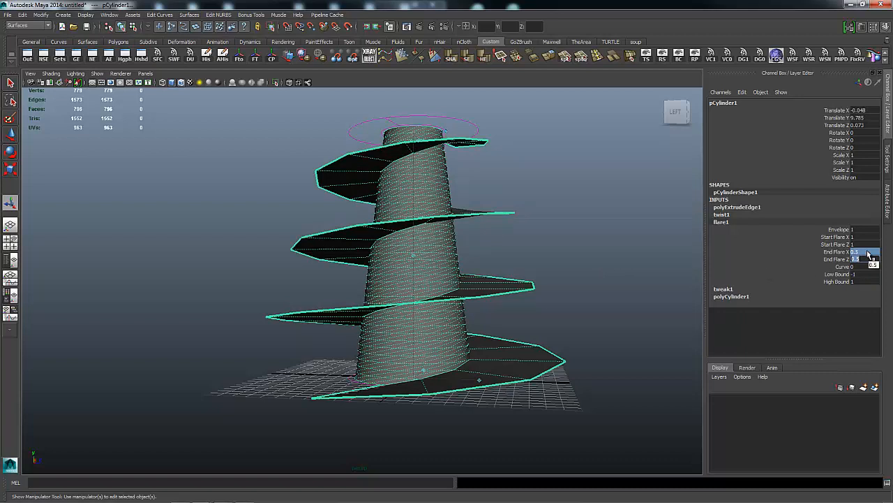
key("Return")
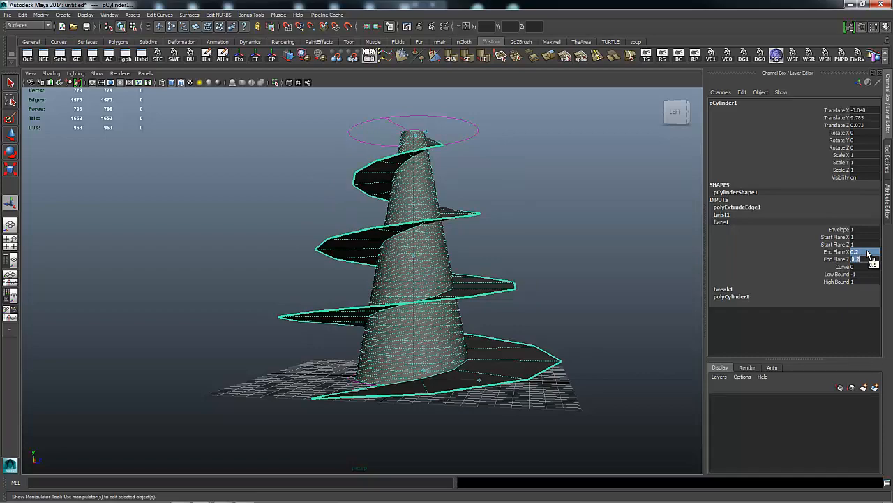
Select the whole strip of spiral blade faces around the tapered core in face mode
left_click_drag(554, 213, 507, 263, "alt")
left_click_drag(458, 214, 553, 222, "alt")
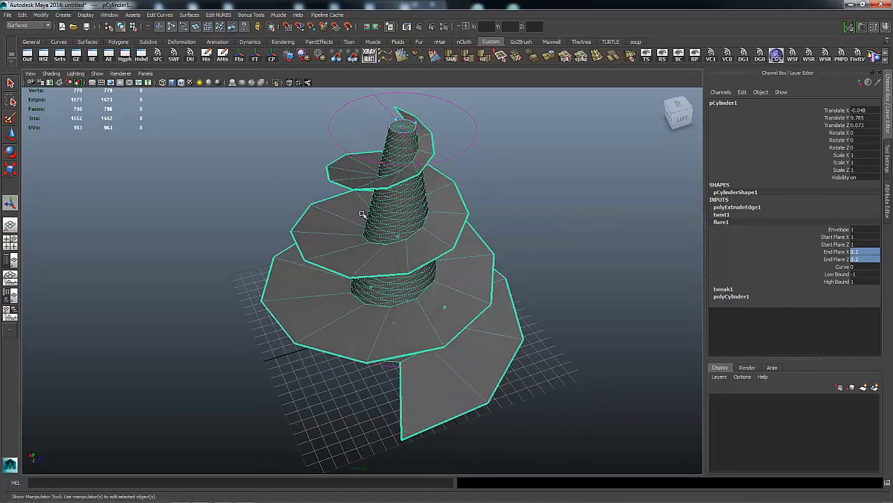
right_click_drag(417, 157, 420, 183)
left_click_drag(480, 173, 453, 162, "alt")
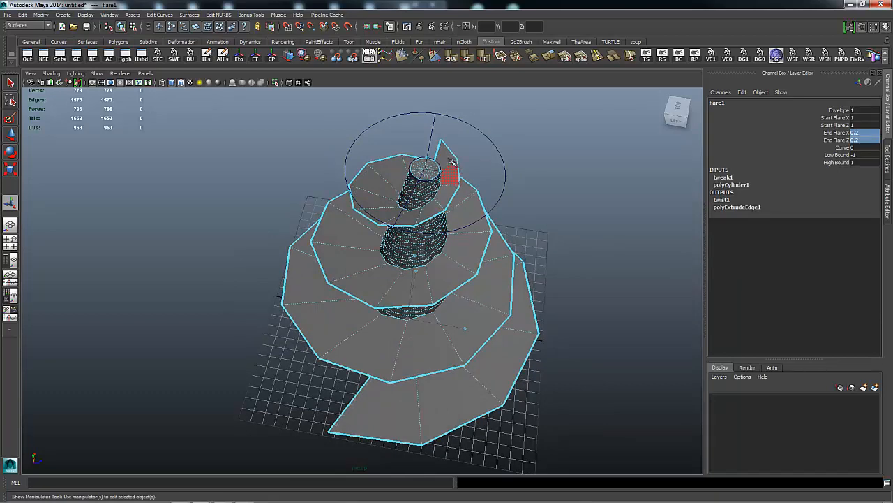
left_click(447, 157)
double_click(454, 174, "shift")
left_click_drag(644, 289, 594, 247, "alt")
Extract the selected blade faces into a separate mesh and delete the construction history of both pieces
right_click(569, 237, "shift")
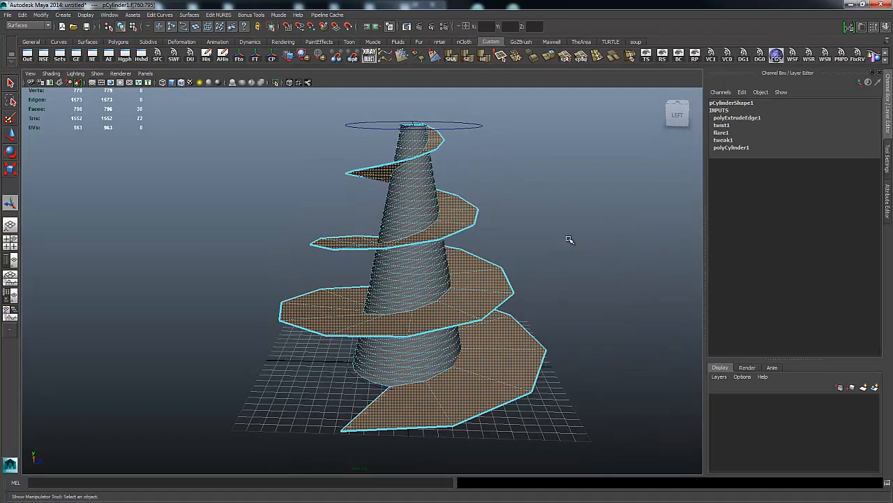
right_click_drag(570, 240, 568, 344, "shift")
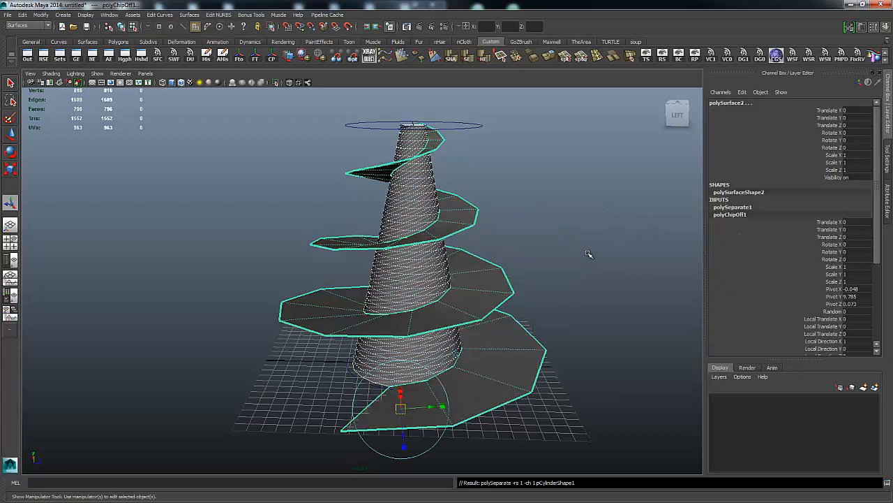
left_click_drag(516, 191, 516, 170, "alt")
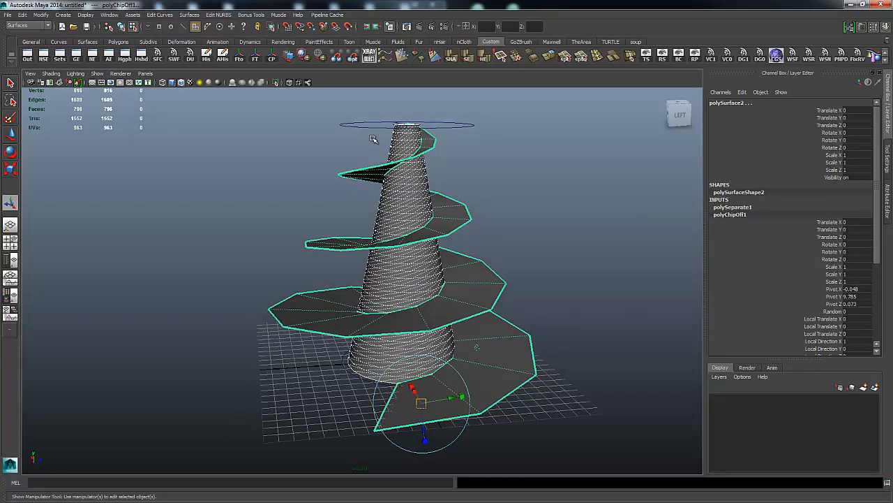
left_click(208, 54)
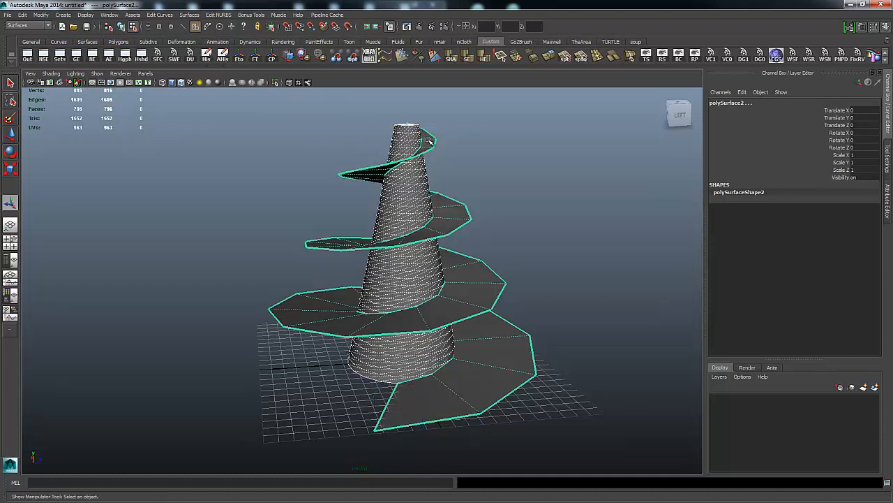
left_click(427, 140)
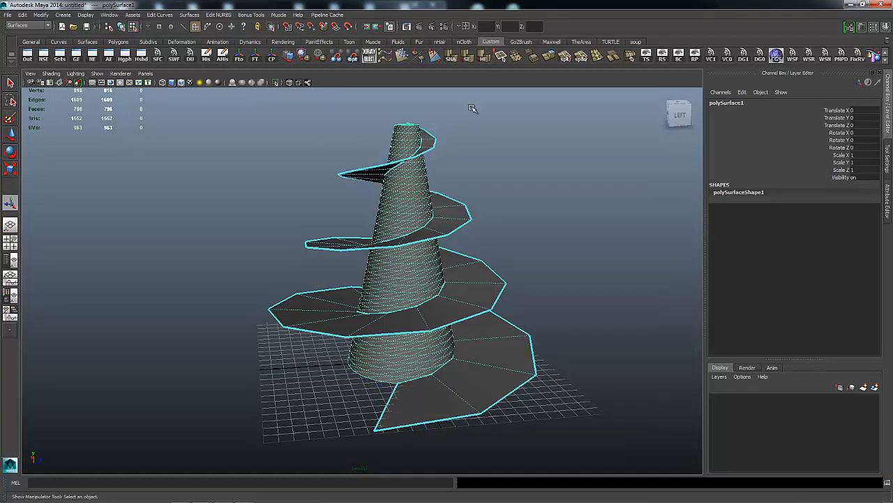
Extrude all faces of the separate spiral blade mesh by a small amount to give the blade thickness
right_click(432, 144)
left_click(446, 140)
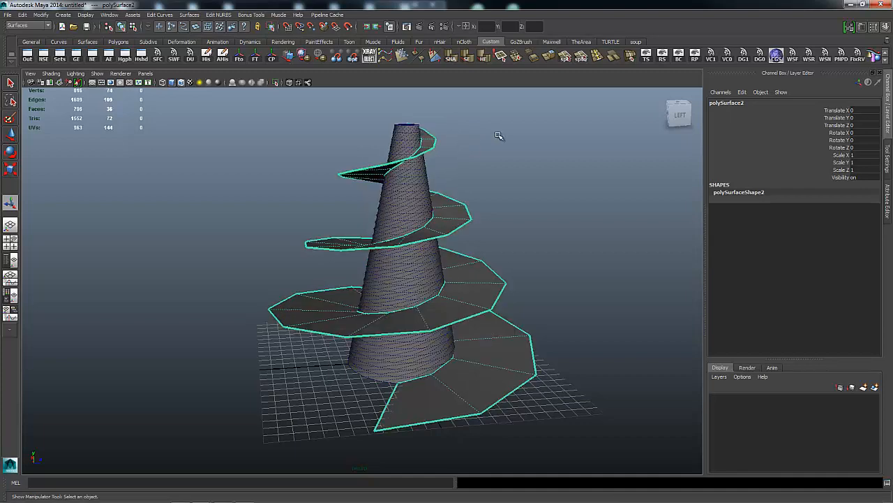
left_click(549, 58)
left_click_drag(560, 286, 553, 279, "alt")
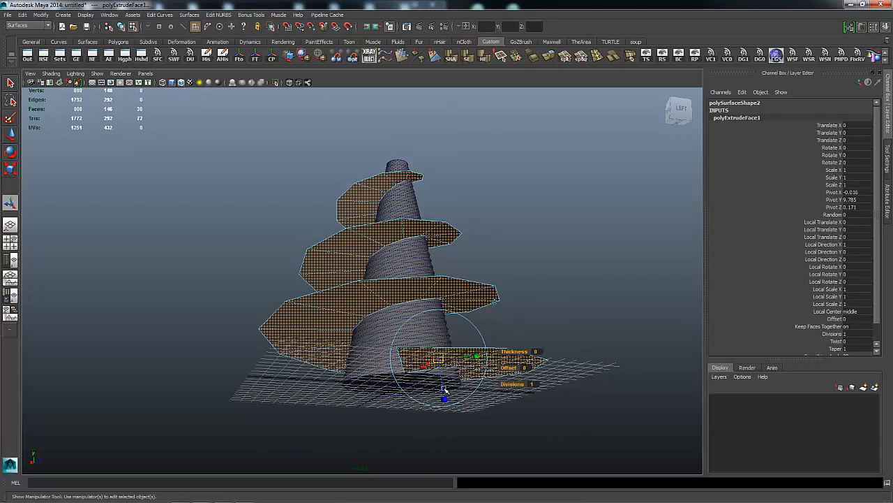
left_click(555, 250)
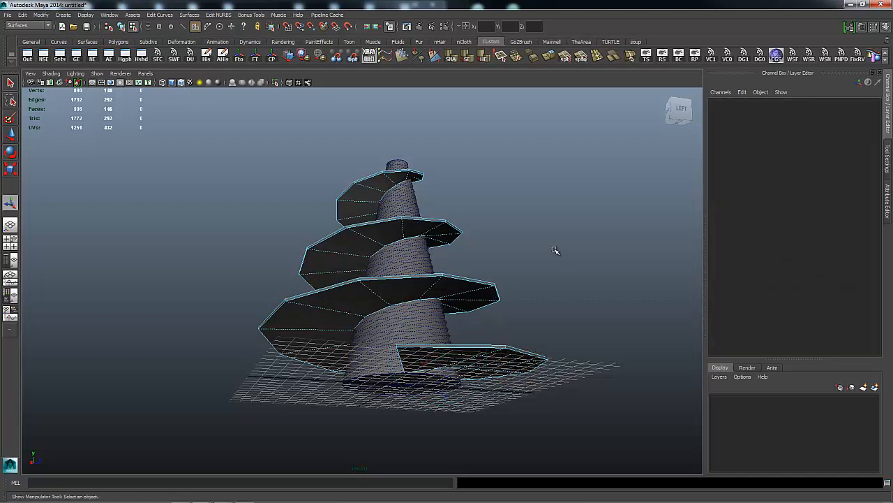
left_click_drag(555, 250, 556, 237, "alt")
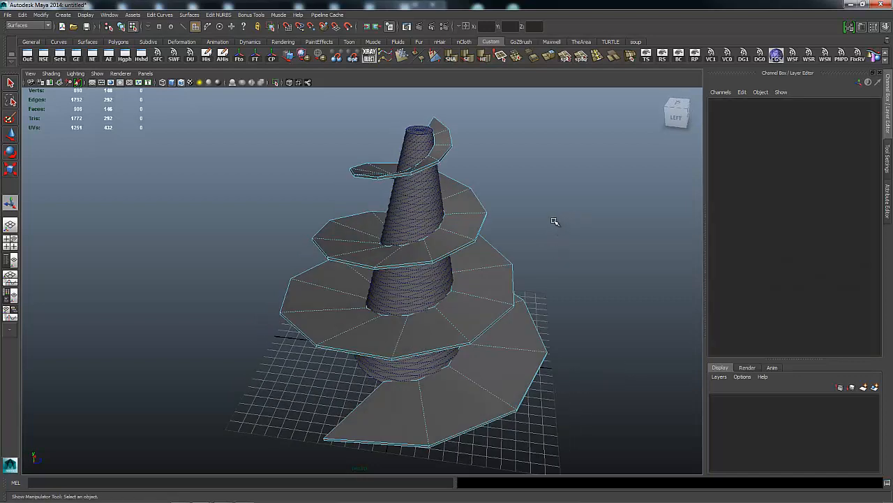
Return the tapered core to object mode and select the blade and the core in turn as separate objects
double_click(421, 209)
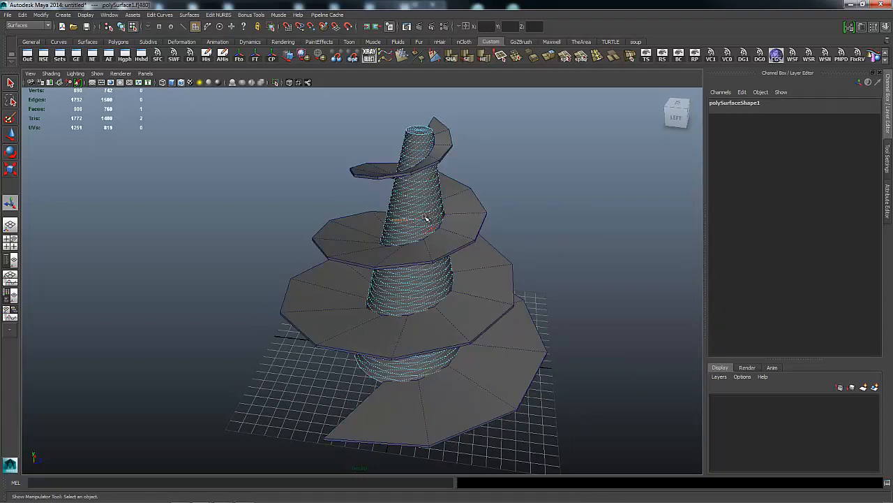
right_click_drag(427, 219, 446, 200)
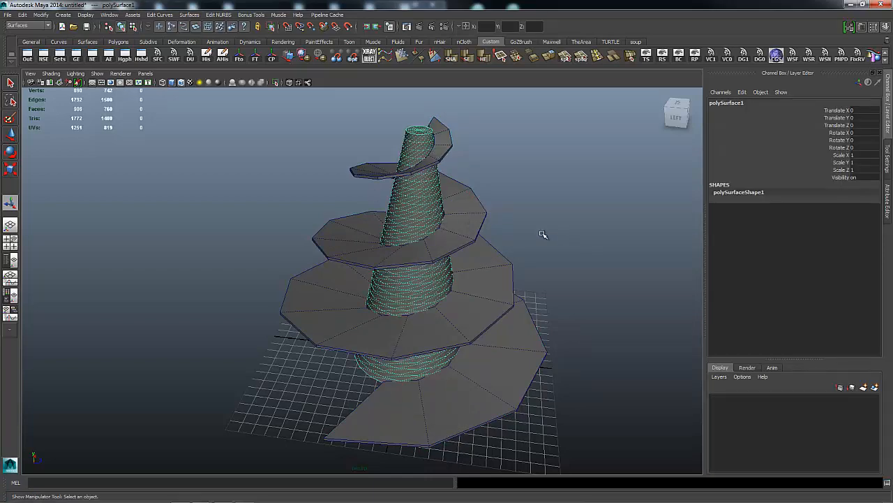
left_click_drag(543, 234, 568, 214, "alt")
left_click(454, 228)
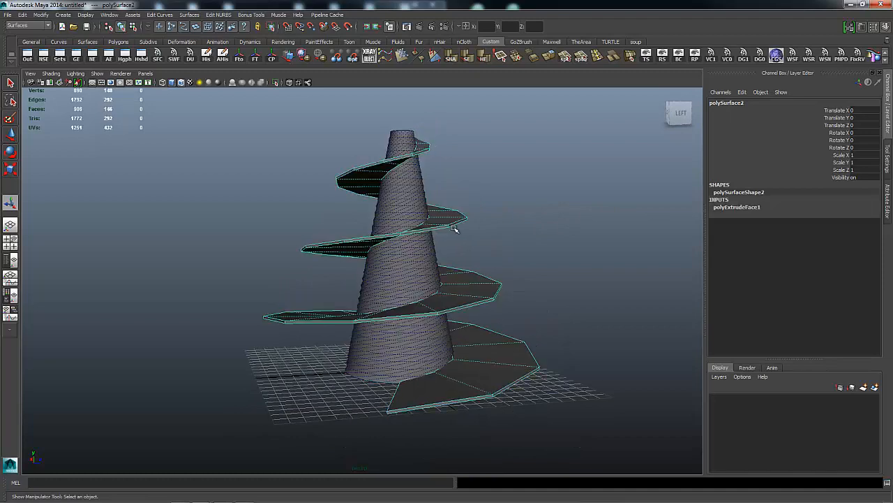
left_click(411, 211)
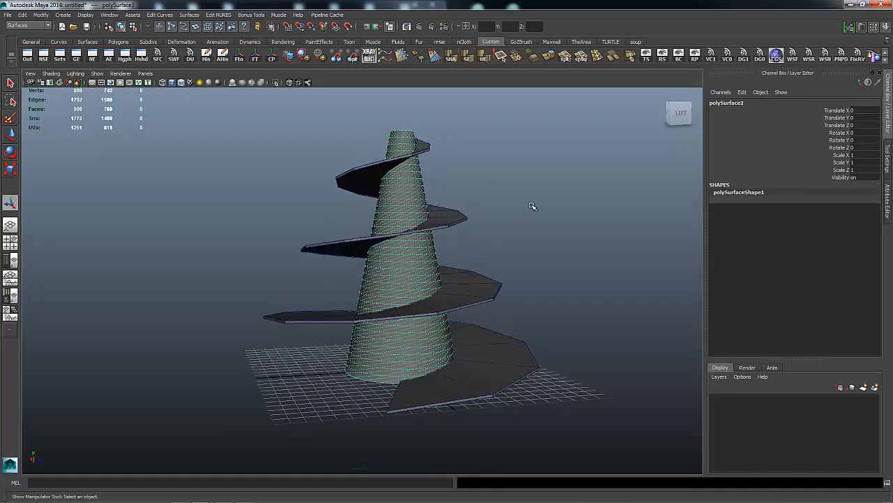
Try deleting the tapered core to leave only the spiral blade, and undo the deletion
left_click_drag(533, 203, 436, 213, "alt")
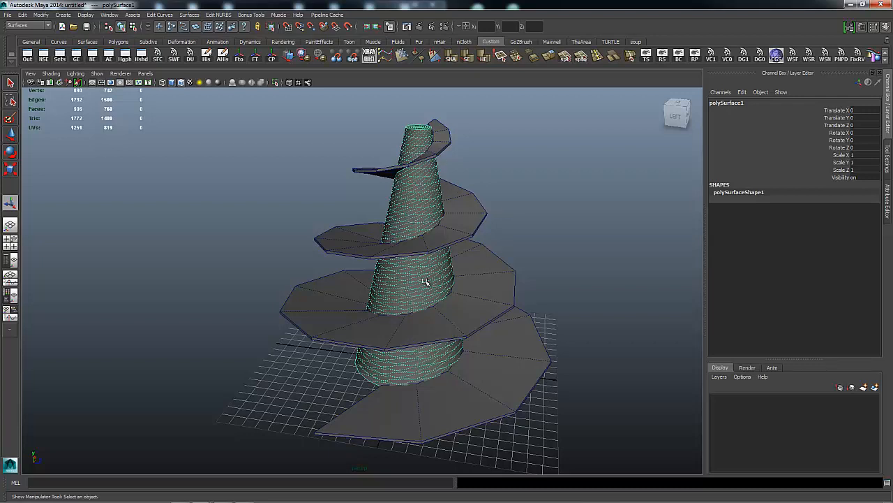
key("Delete")
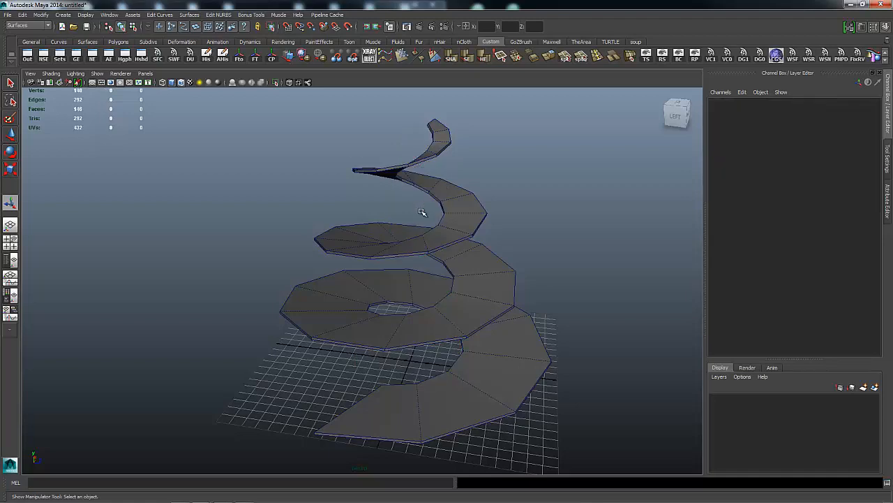
left_click_drag(590, 271, 597, 249, "alt")
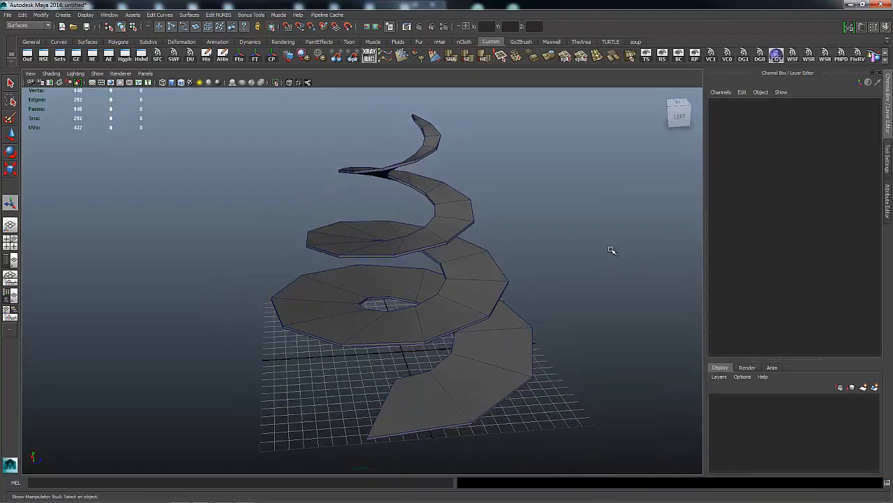
key("ctrl+z")
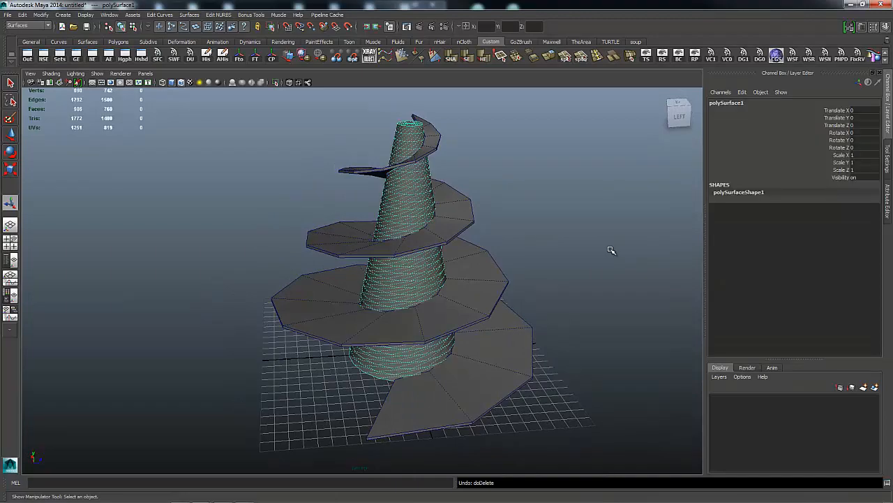
left_click_drag(612, 249, 532, 221, "alt")
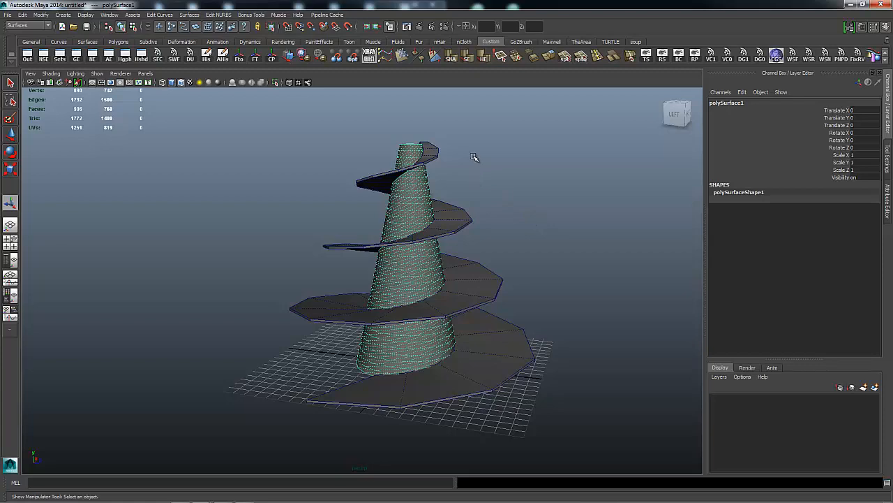
left_click_drag(474, 158, 479, 160, "alt")
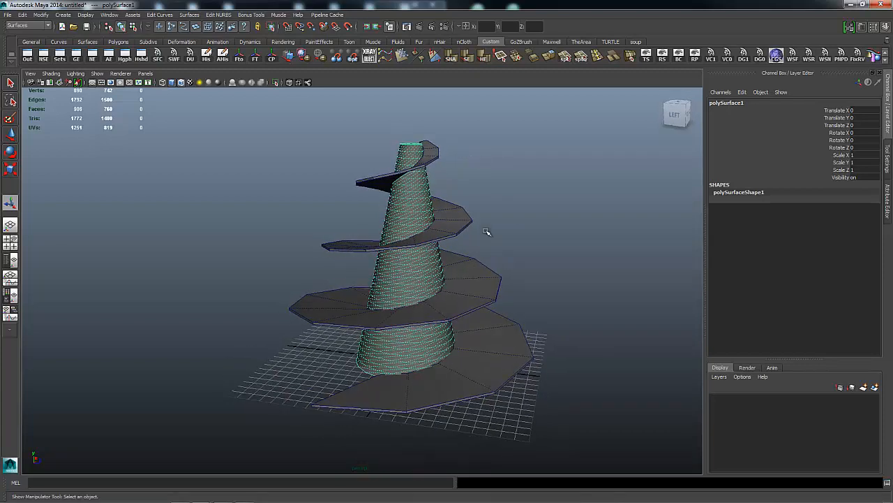
left_click_drag(503, 201, 546, 197, "alt")
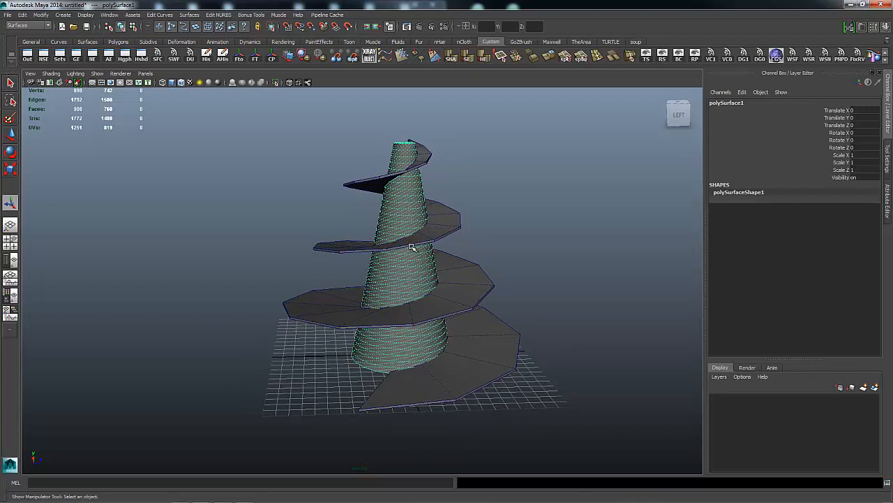